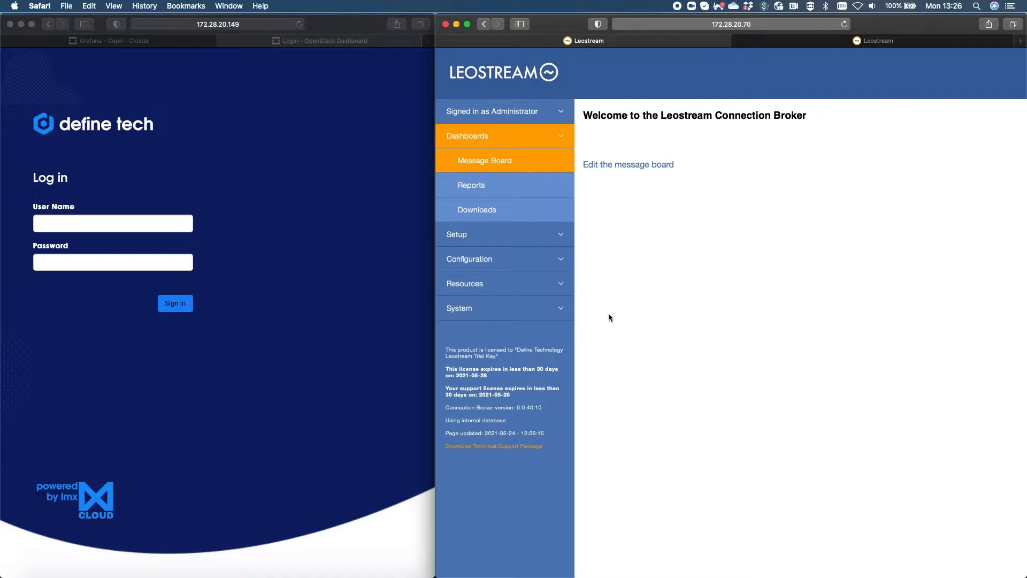
Inspect the Define Cloud (leostream) center's settings, then view its event log of imports and provisioning
click(509, 234)
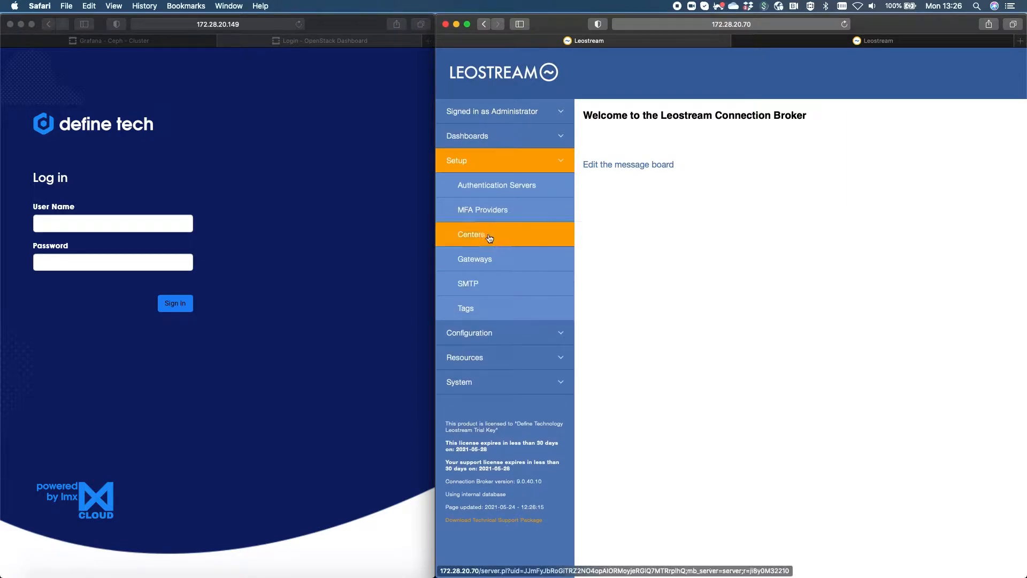
click(487, 237)
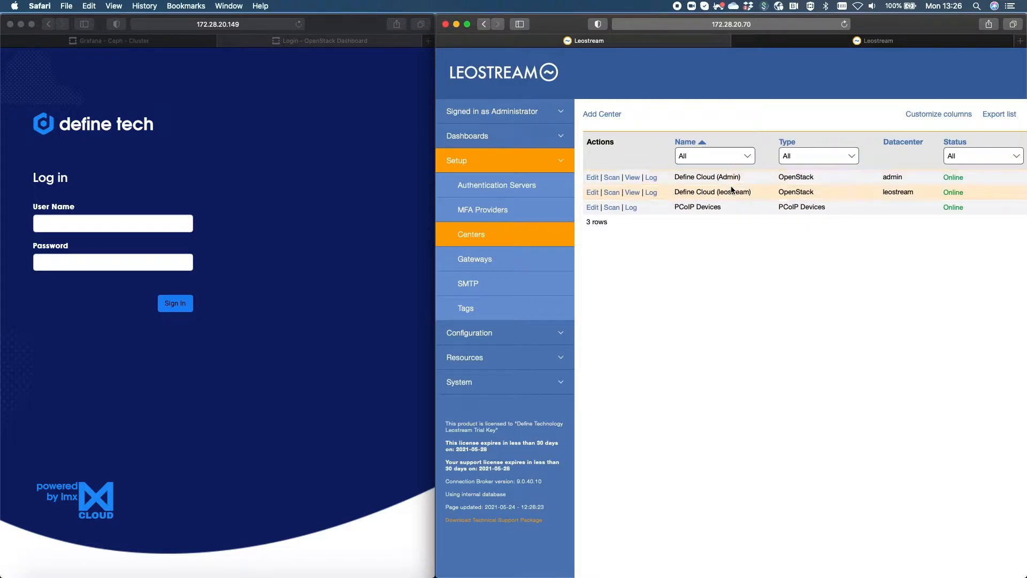
click(595, 194)
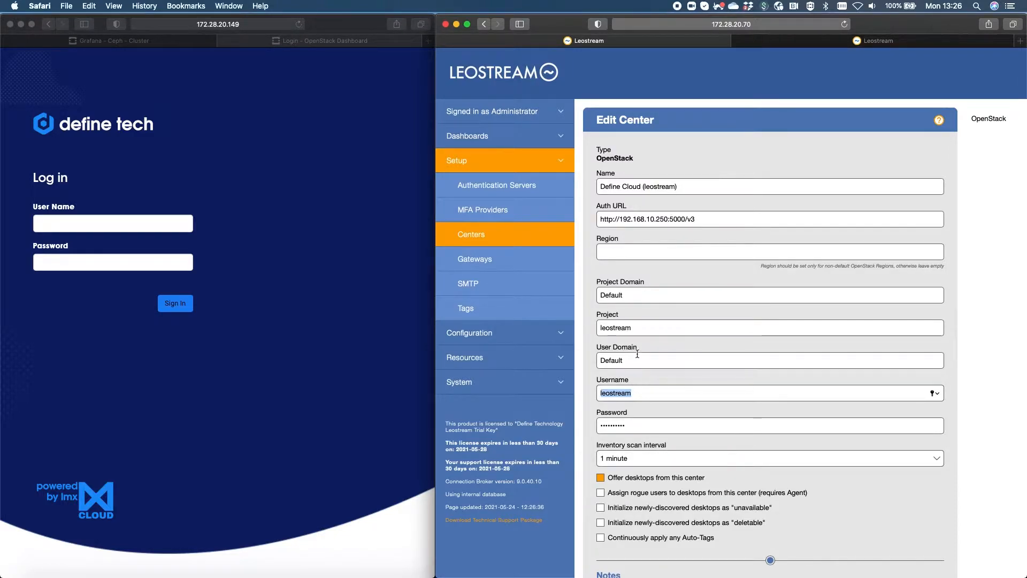
scroll(685, 364, down, 5)
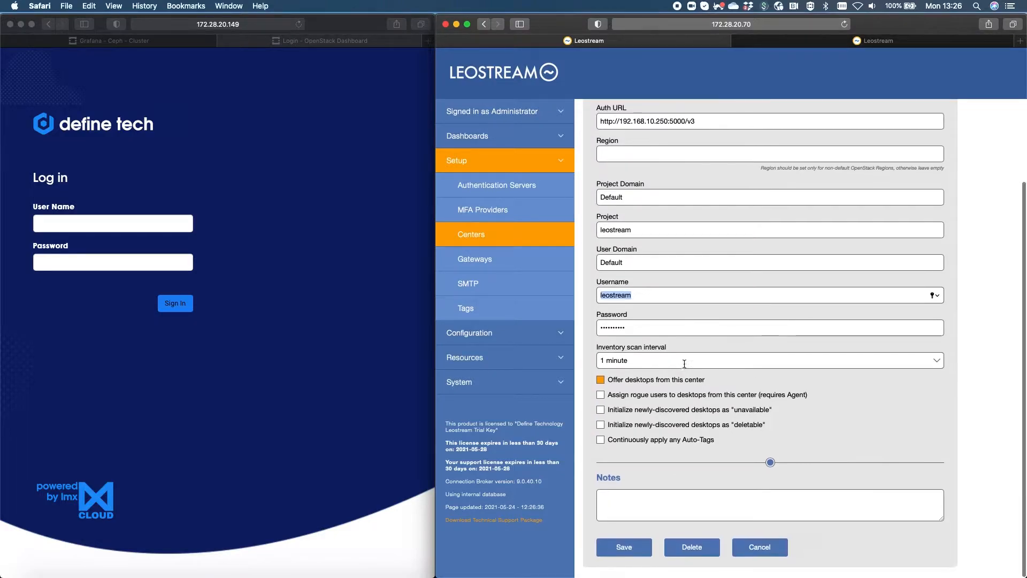
scroll(684, 364, up, 5)
click(494, 234)
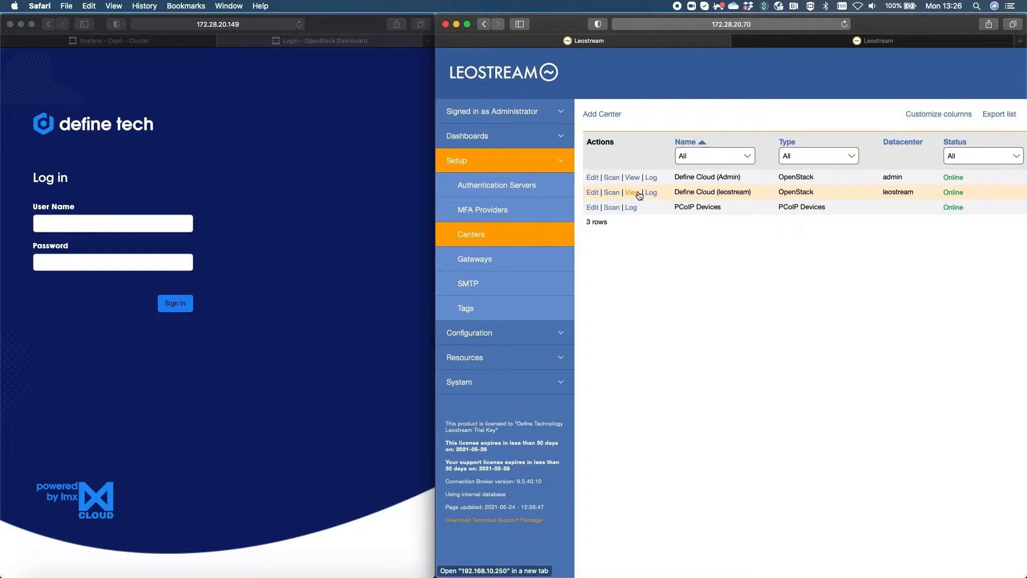
click(651, 193)
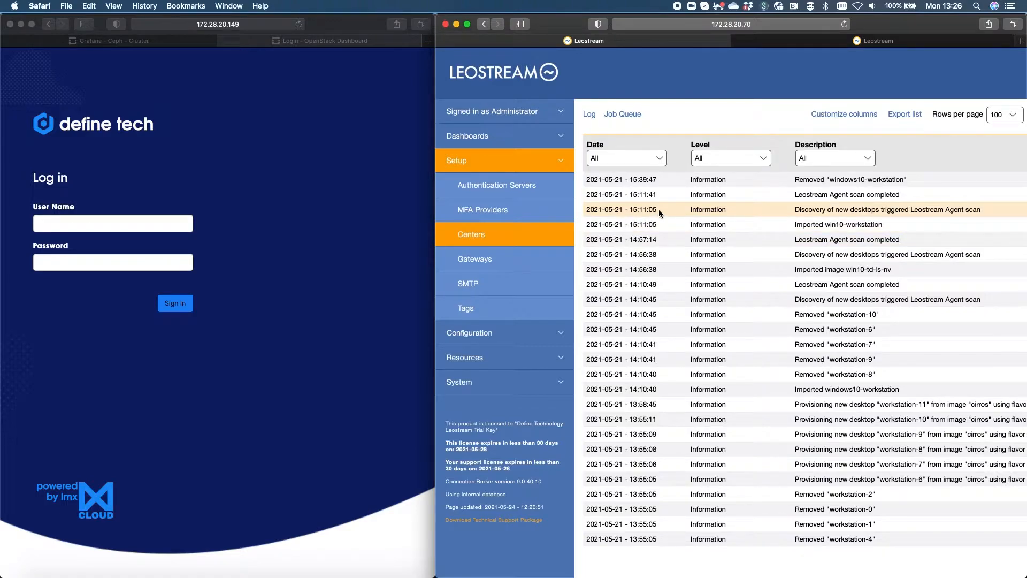
Sign in to the OpenStack dashboard using the saved login credentials
click(478, 238)
click(79, 224)
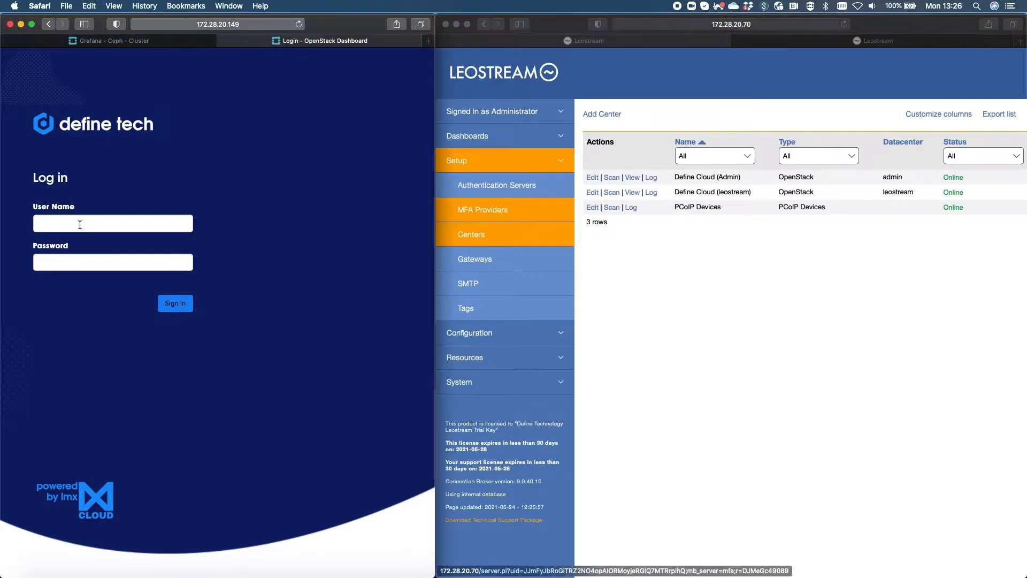
click(80, 225)
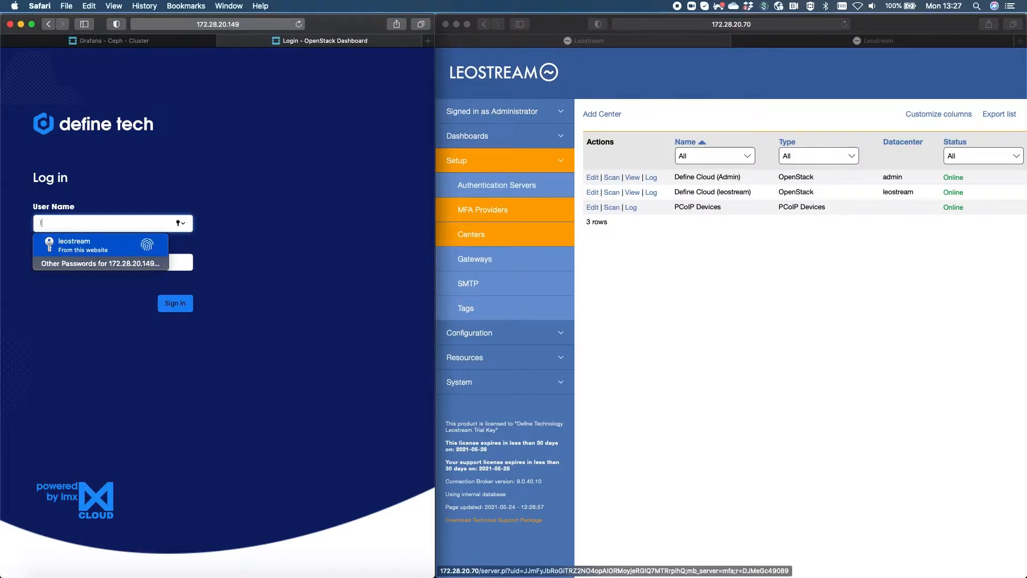
text(leo)
click(127, 251)
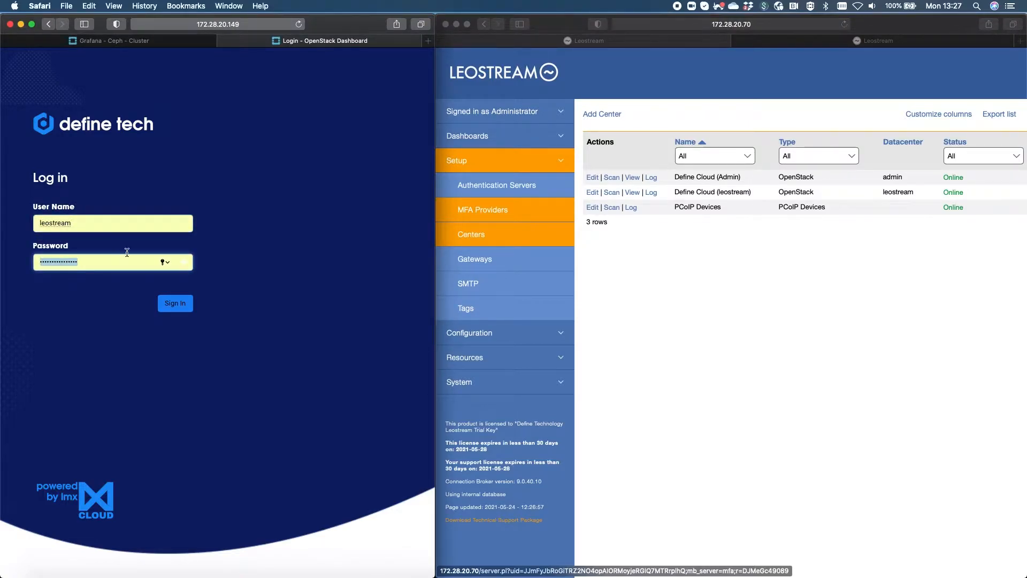
click(182, 302)
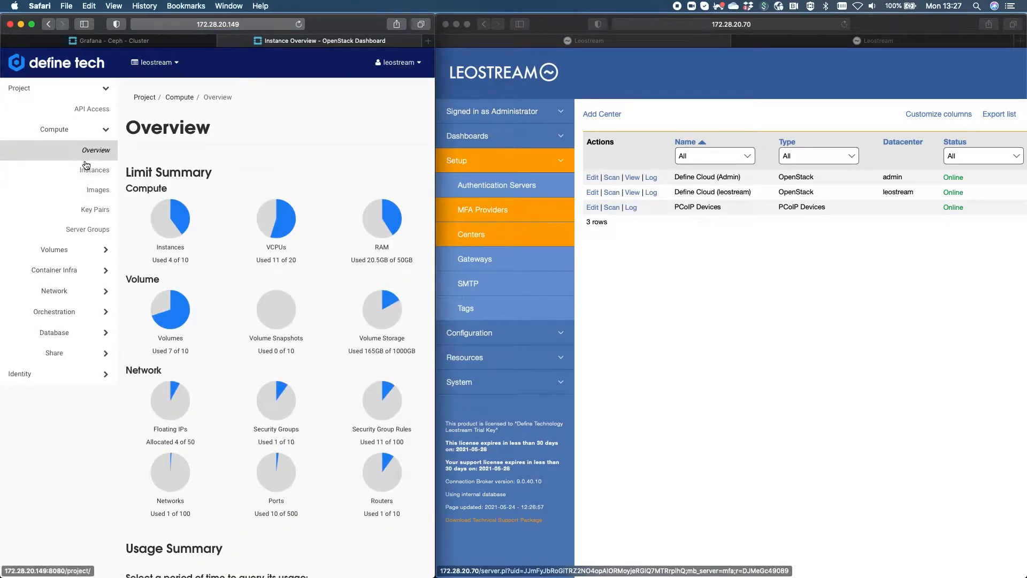
Browse the project's Instances page and then its Images page listing 11 images
click(86, 167)
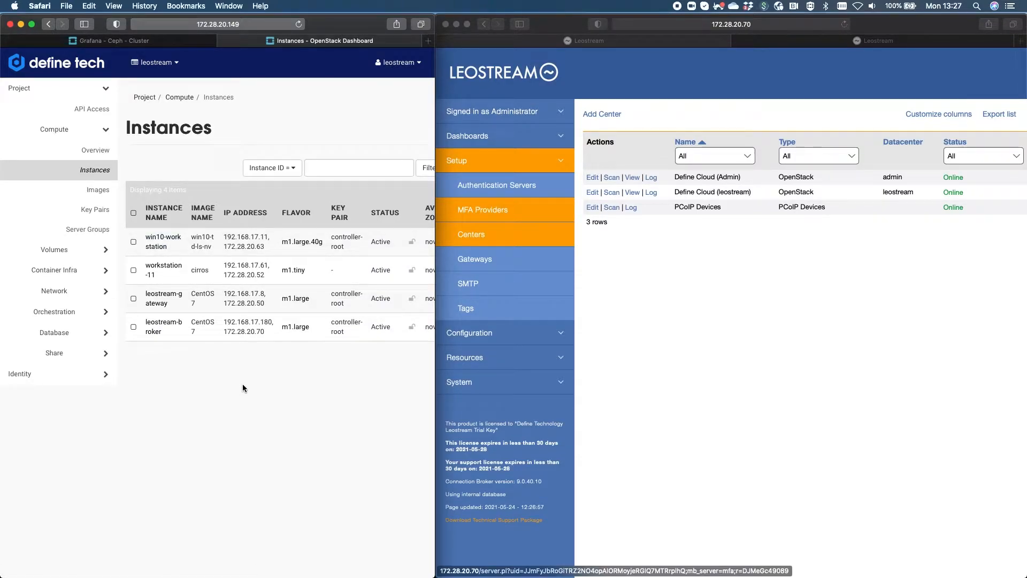
click(95, 190)
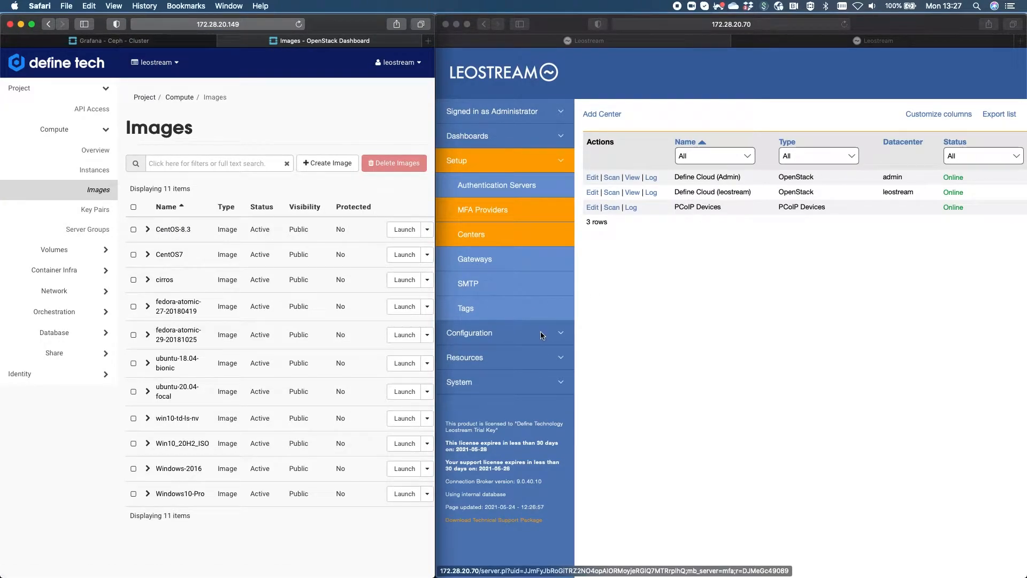
click(543, 353)
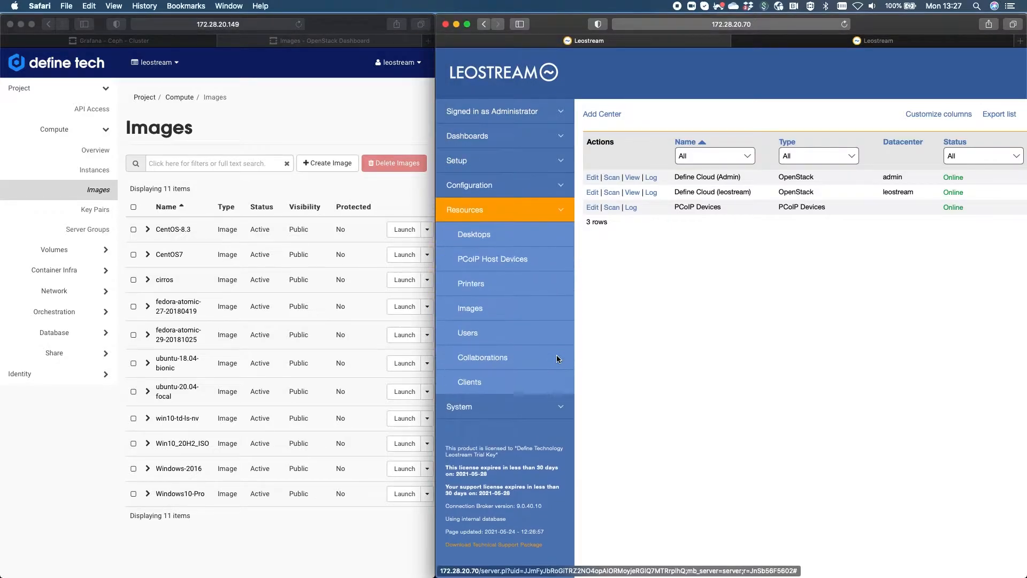
Review Leostream's Images and Centers lists, then the Gateways list showing Define Cloud Gateway at 172.28.20.50
click(495, 307)
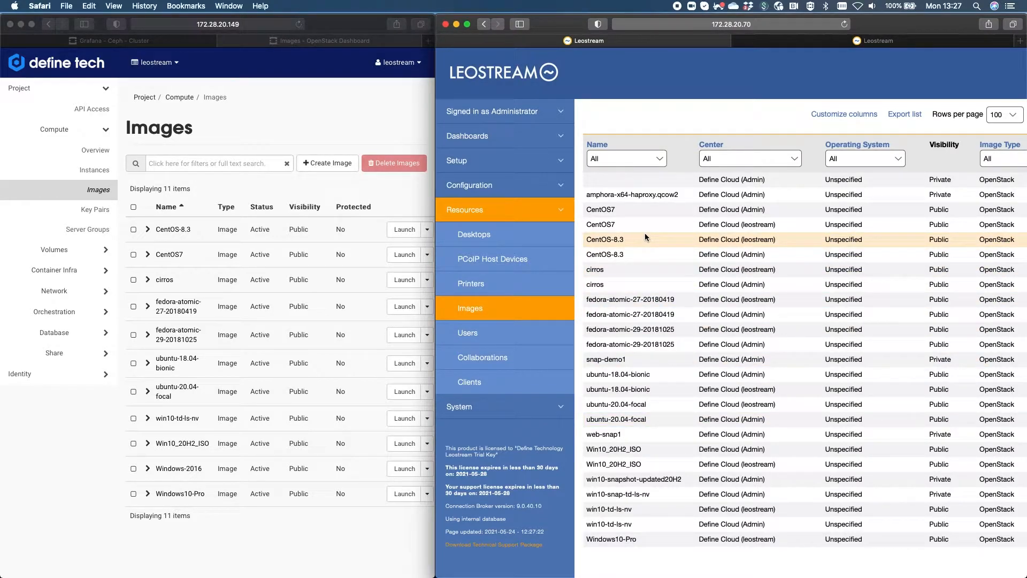
click(543, 138)
click(488, 234)
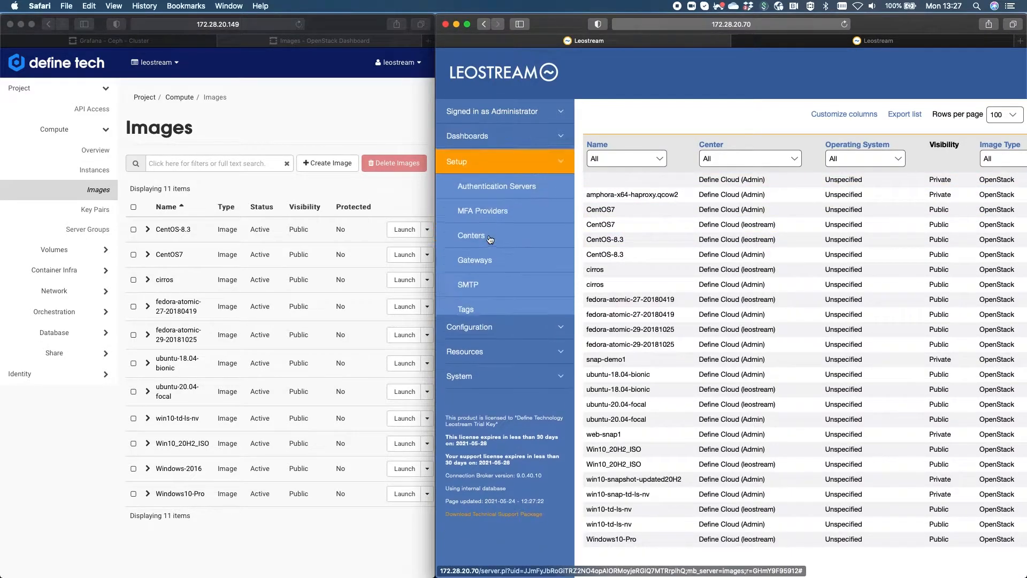
click(488, 234)
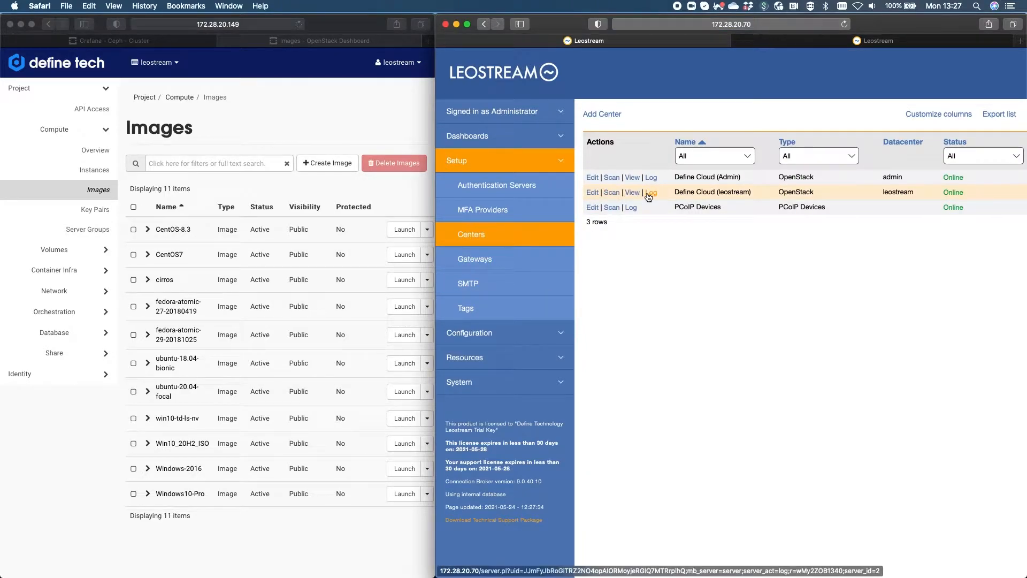
click(522, 261)
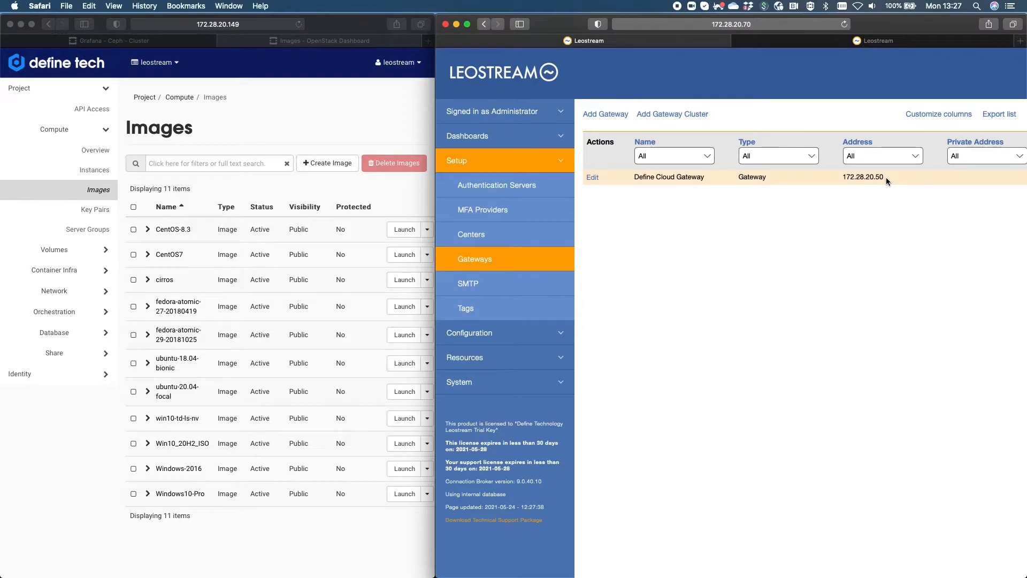
Open Workstation Pool (Leostream) for editing from the Pools list
click(563, 334)
click(480, 209)
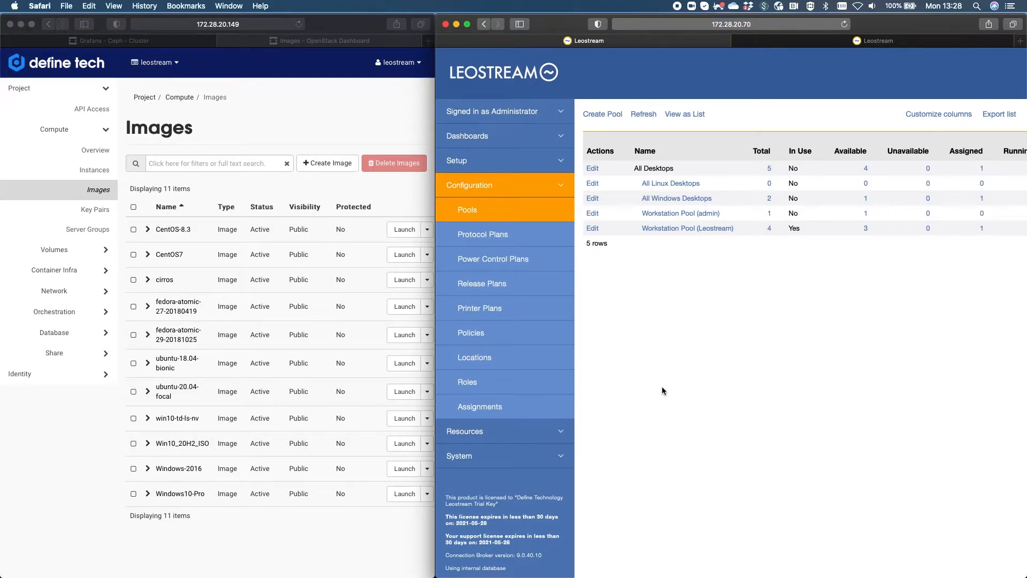
click(593, 229)
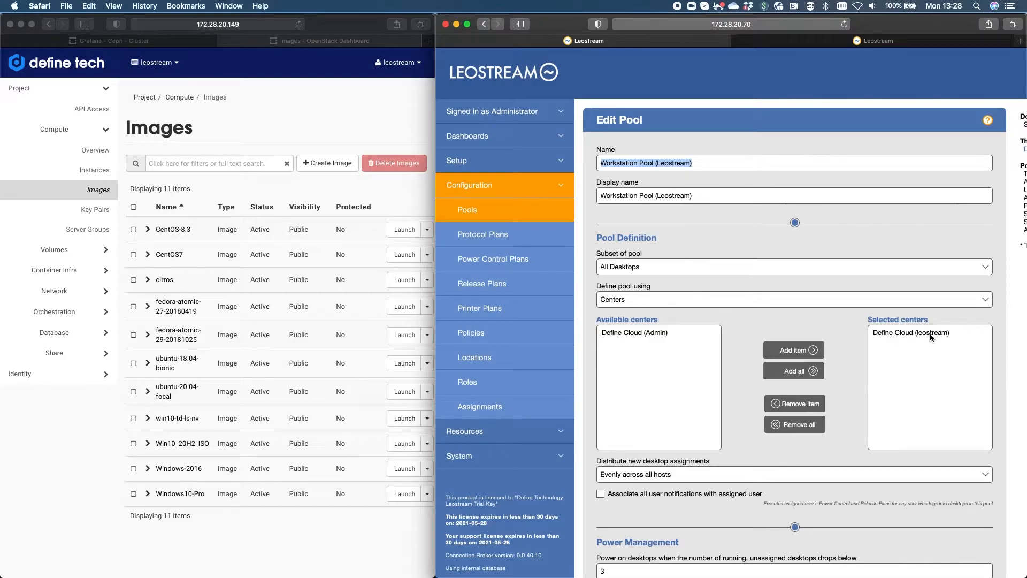
click(92, 169)
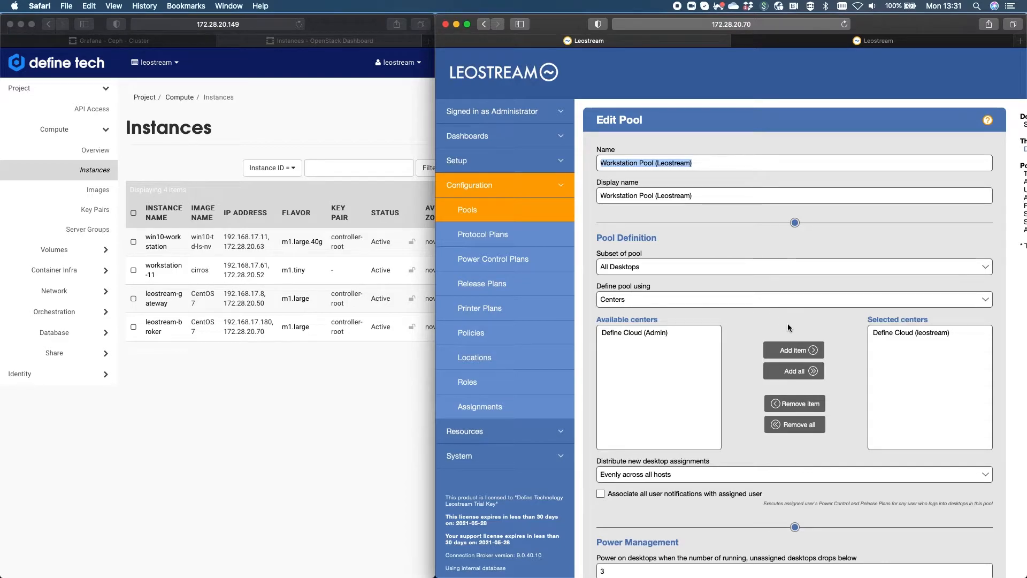
click(903, 333)
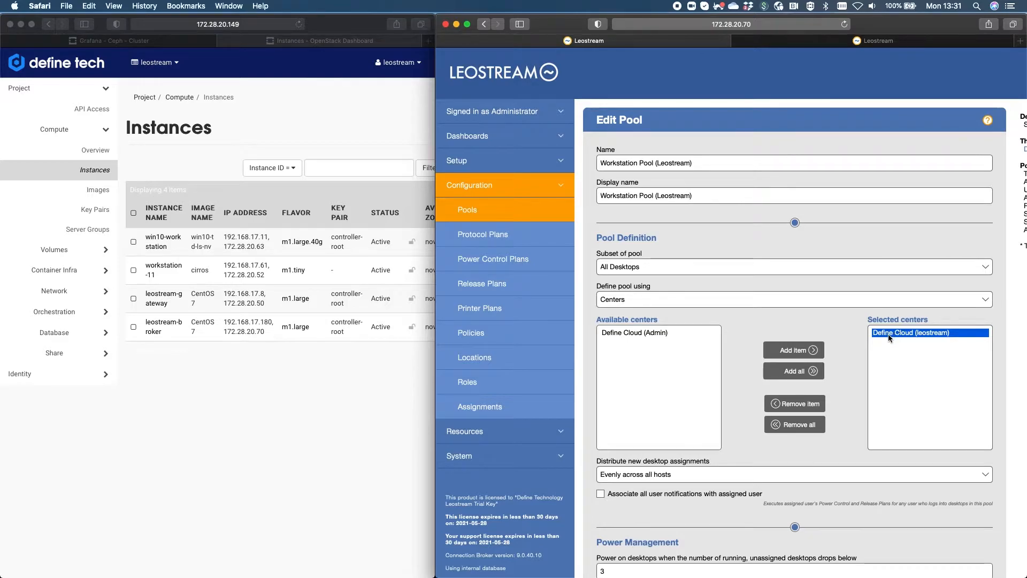
scroll(657, 476, down, 5)
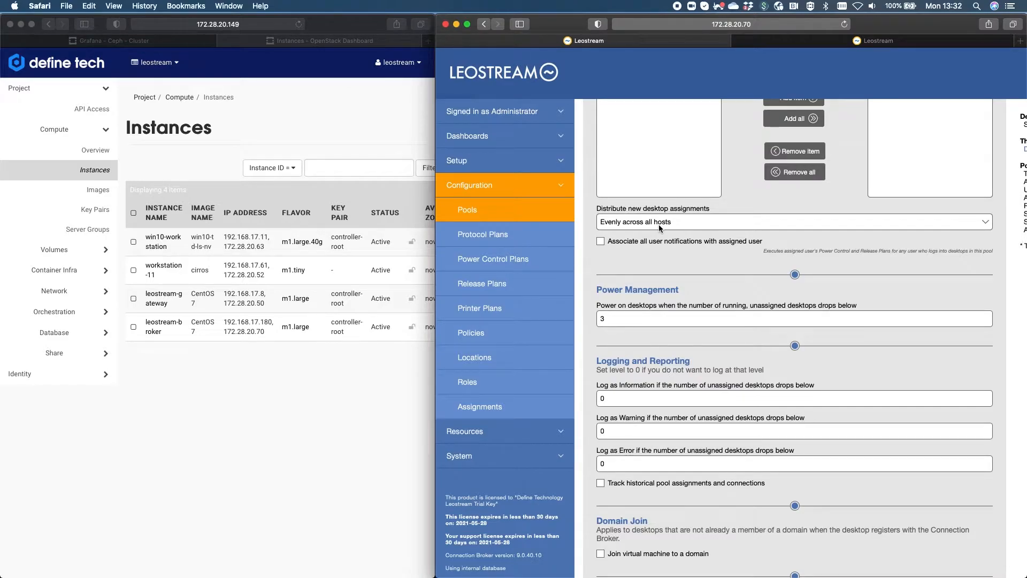
scroll(651, 299, down, 1)
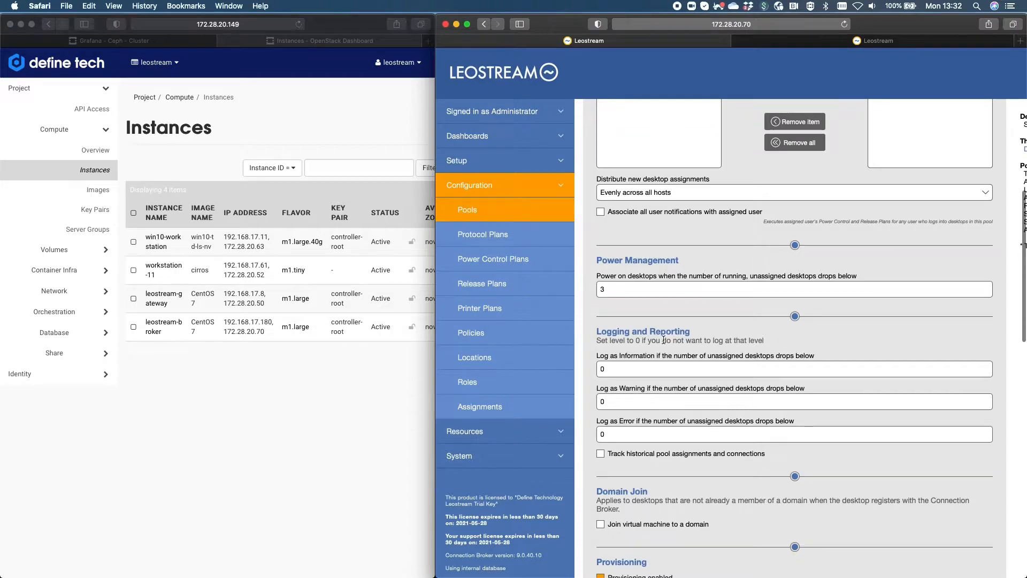
scroll(662, 289, down, 5)
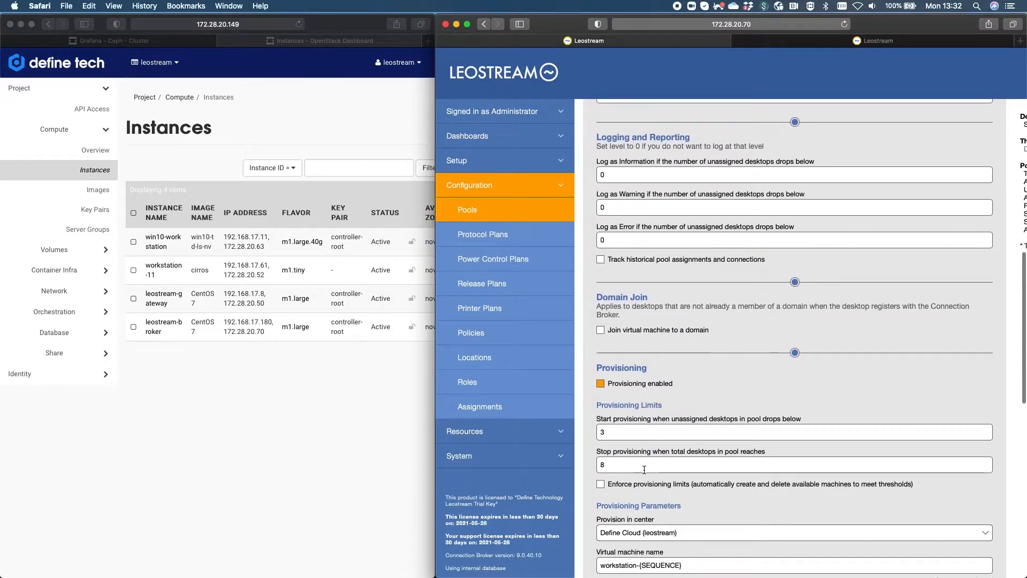
Provision when unassigned desktops drop below 7 (up to 8), keep cirros and m1.tiny, and save
drag(616, 432, 578, 432)
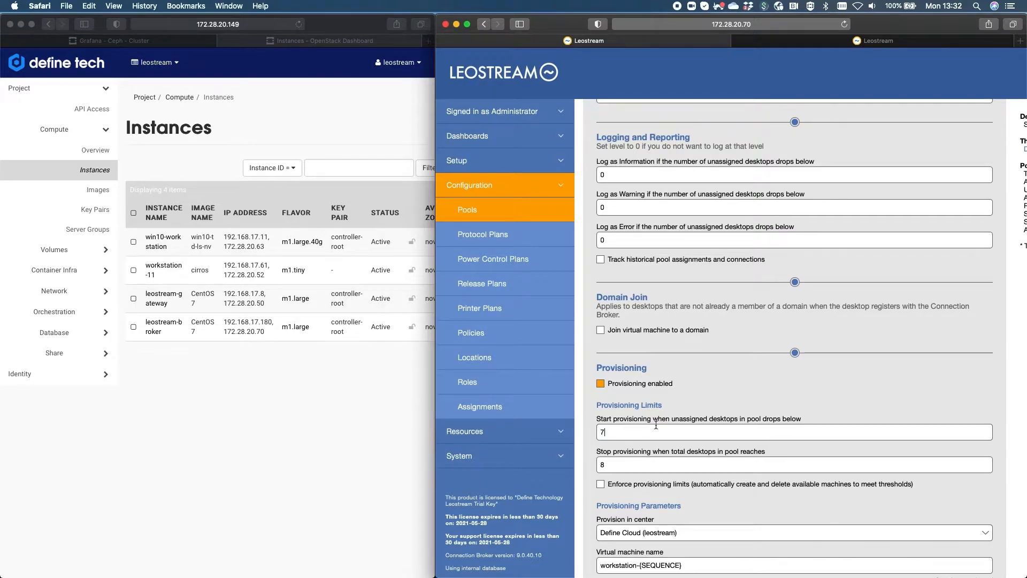
scroll(655, 424, down, 3)
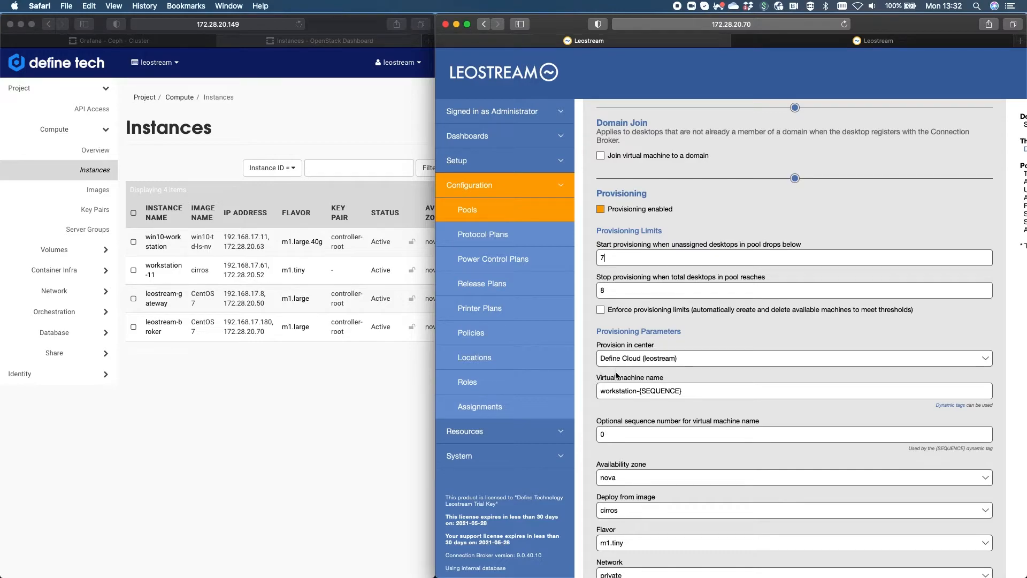
scroll(620, 420, down, 3)
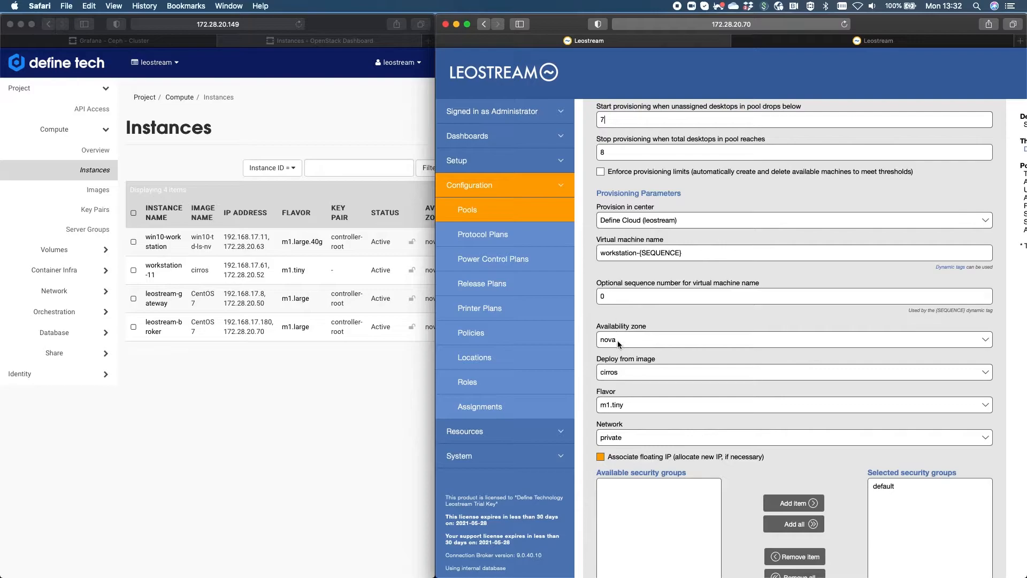
click(618, 373)
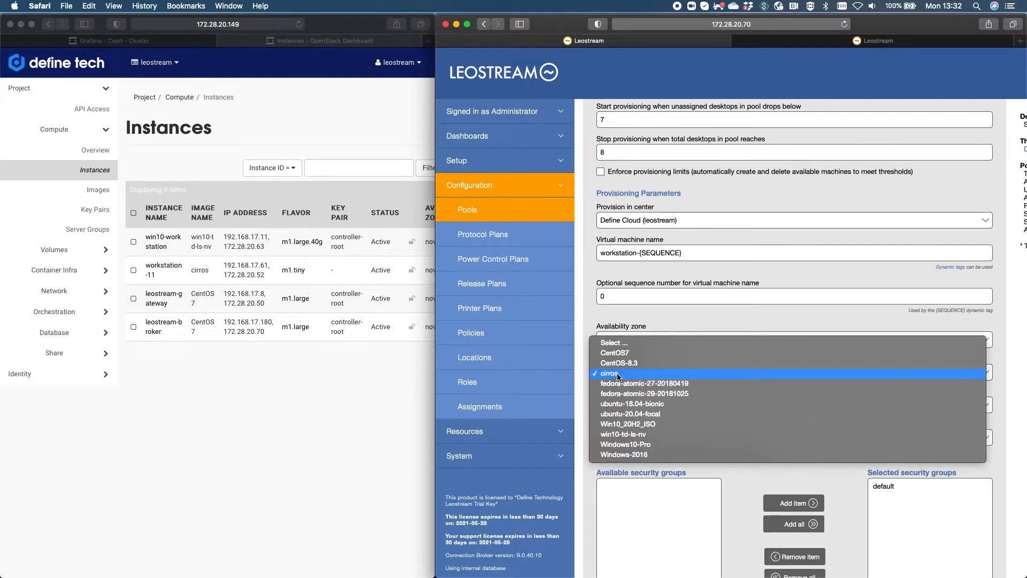
click(618, 375)
click(628, 406)
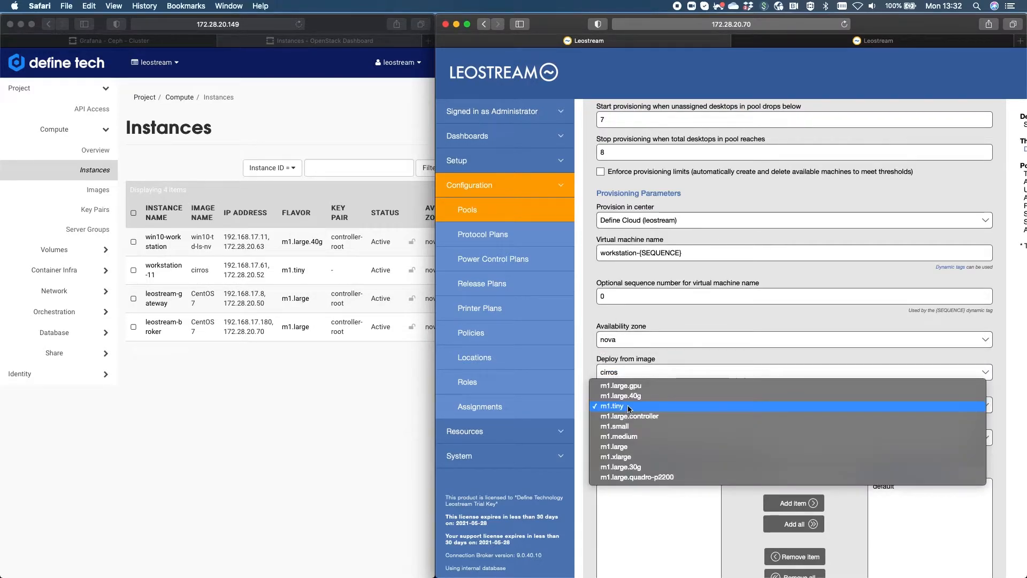
click(629, 408)
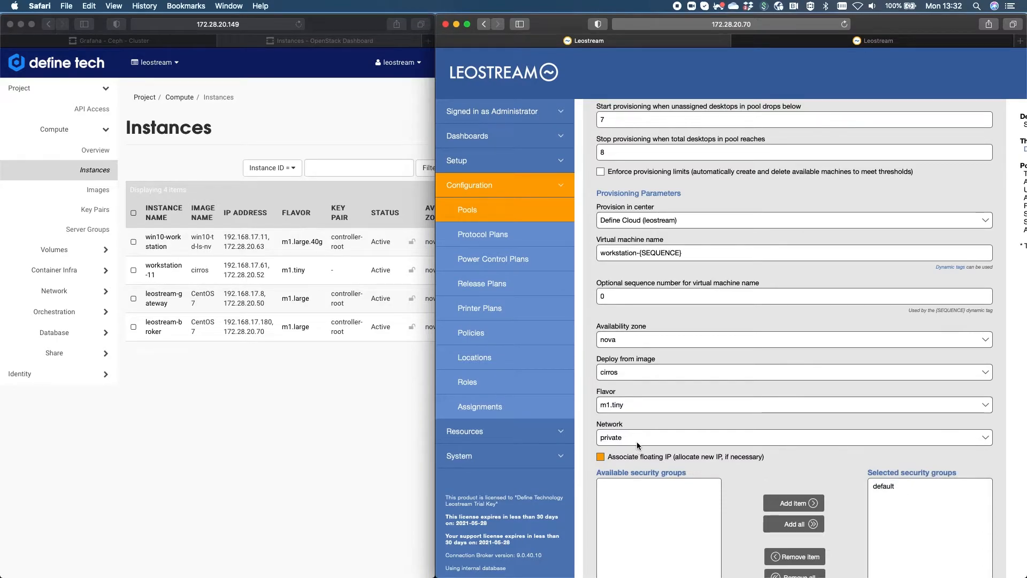
scroll(628, 457, down, 4)
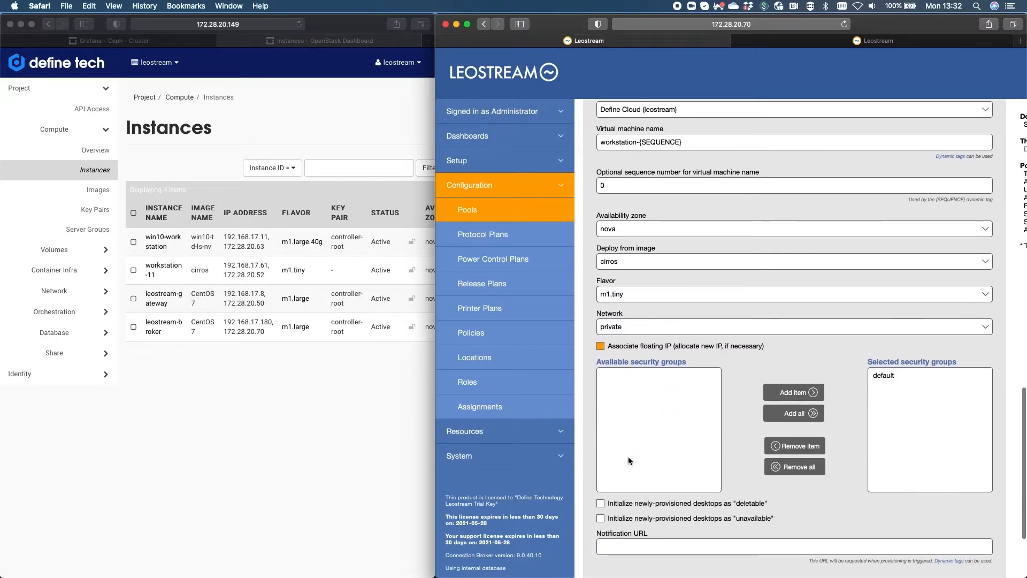
scroll(628, 456, down, 4)
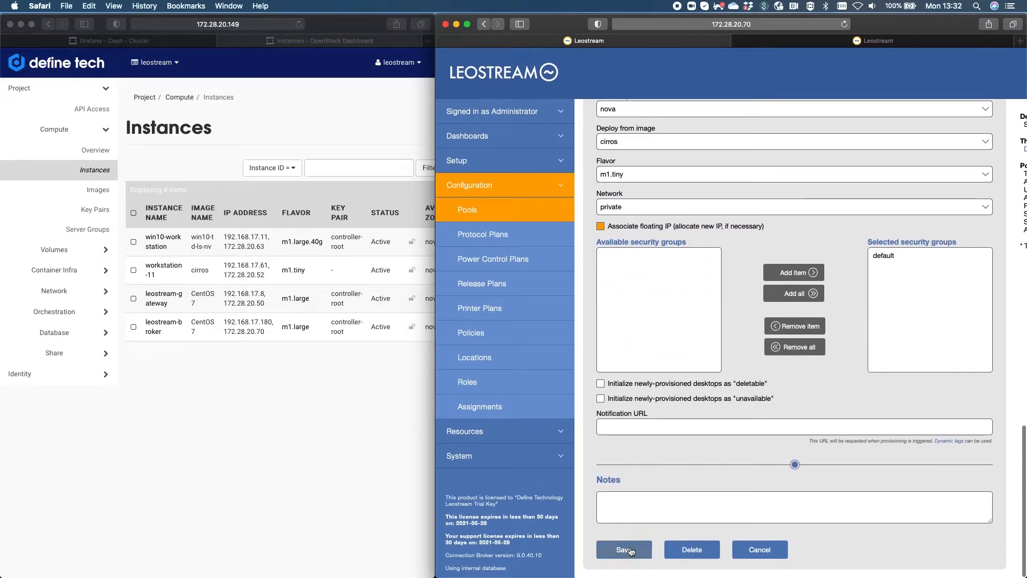
click(630, 550)
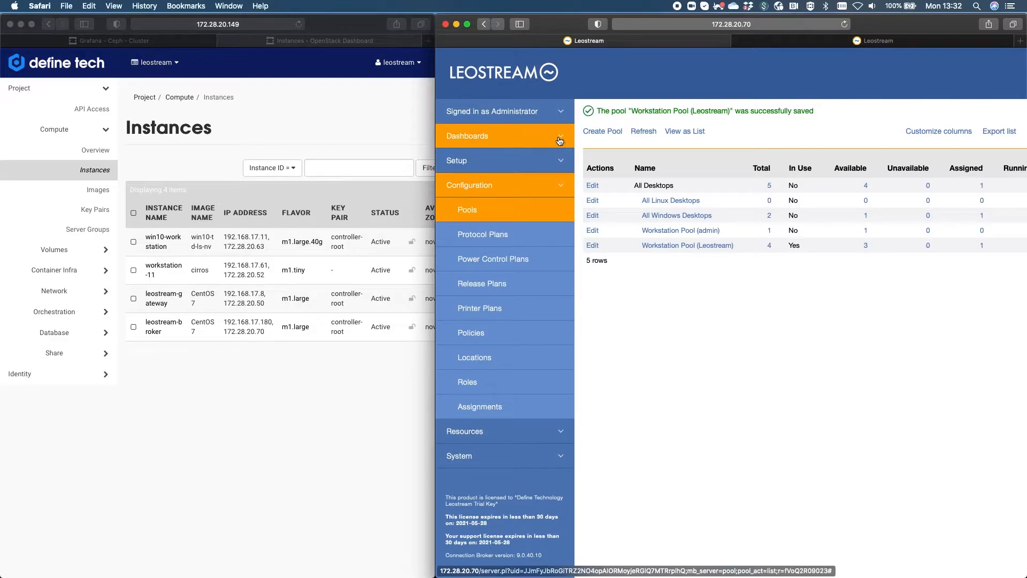
Run a scan of the Define Cloud (leostream) center, then reload OpenStack's Instances list
click(557, 161)
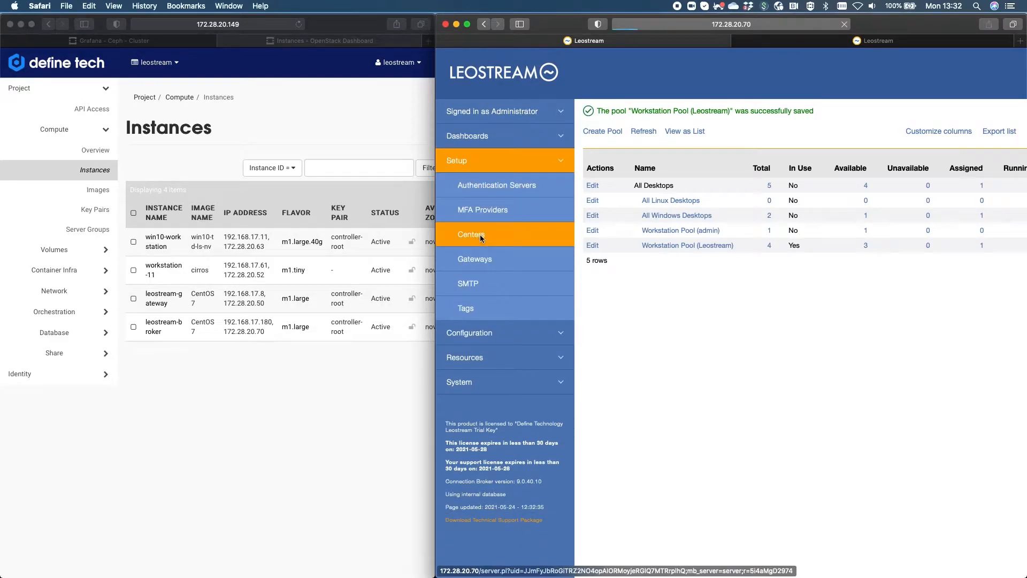
click(480, 234)
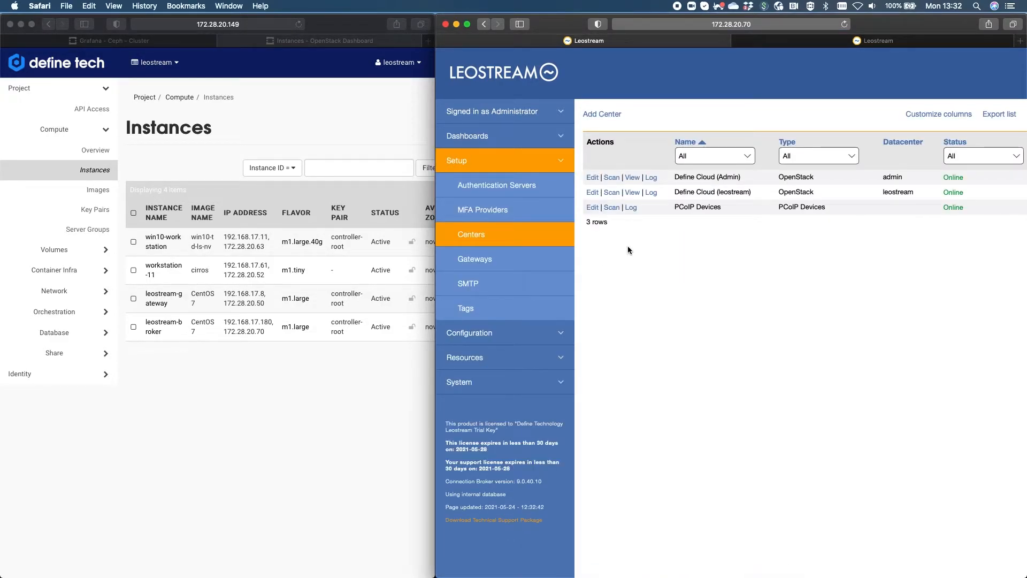
click(611, 193)
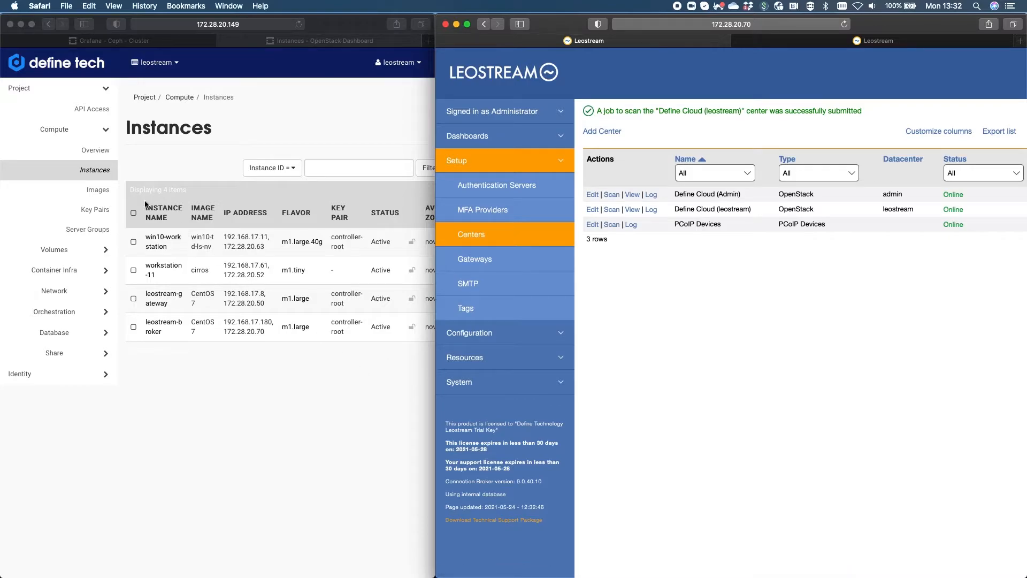
click(99, 171)
click(98, 170)
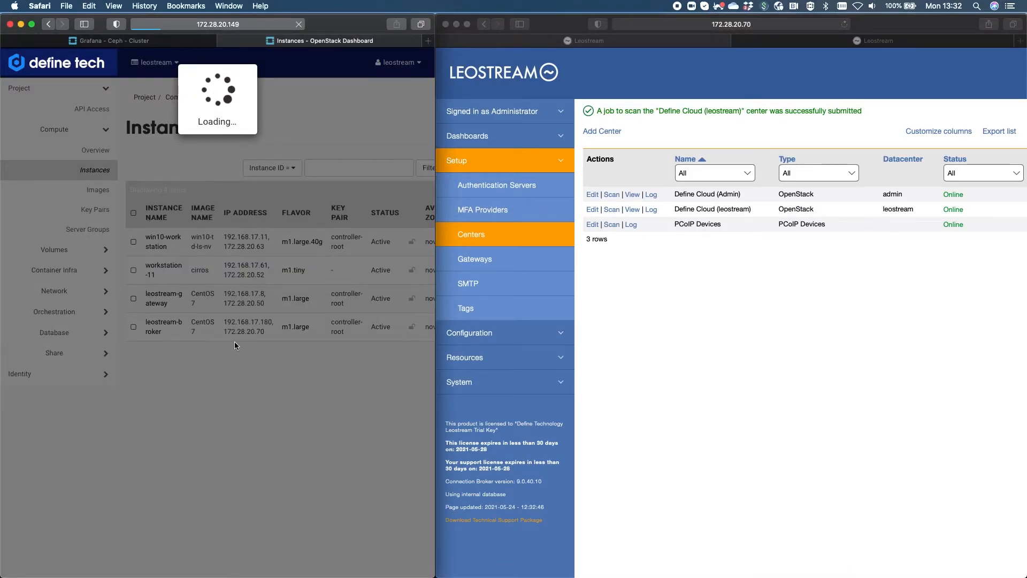
Scroll across the Instances table to review workstation-0 through workstation-3 on m1.tiny
scroll(258, 358, right, 5)
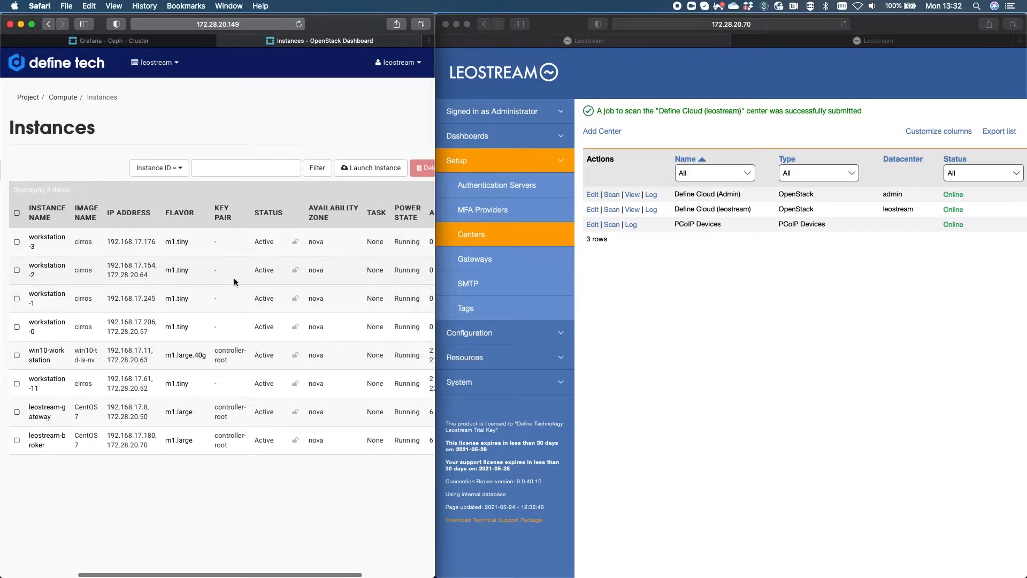
scroll(255, 294, right, 3)
scroll(253, 293, left, 2)
scroll(252, 292, left, 2)
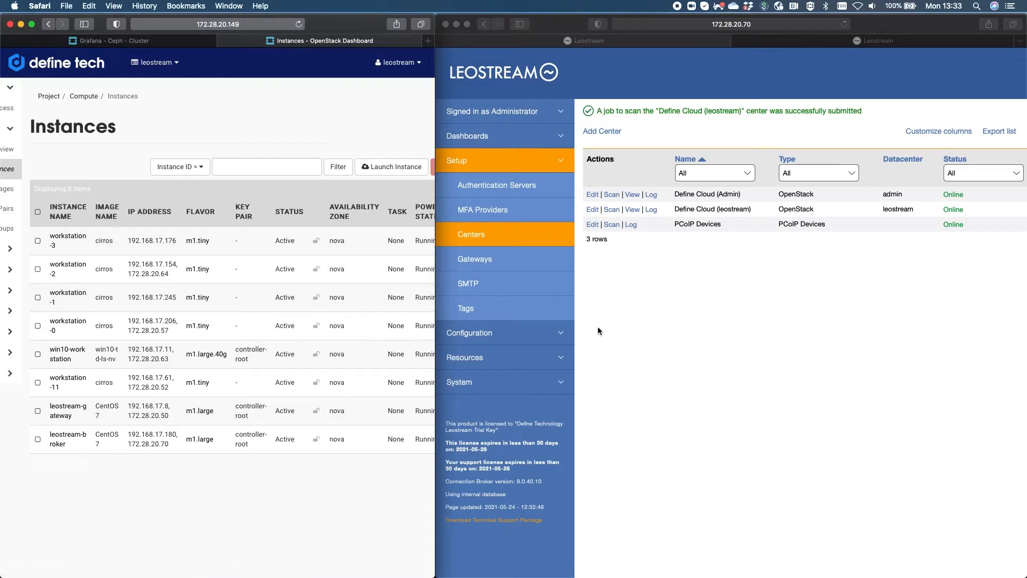
Open the Default protocol plan and review its settings, with RDP at priority 1
click(483, 335)
click(482, 334)
click(481, 210)
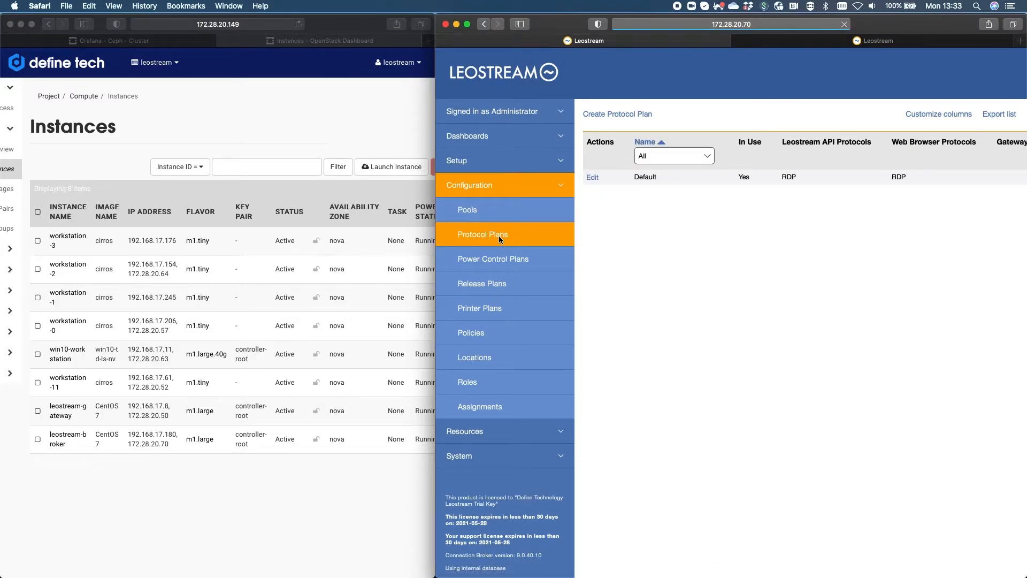
click(593, 178)
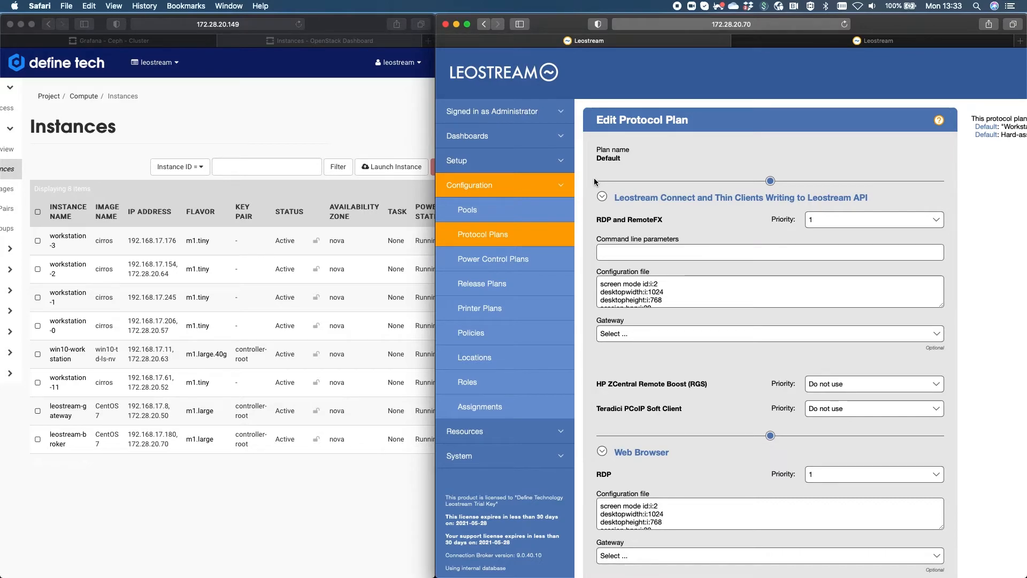
scroll(663, 292, down, 3)
scroll(663, 292, up, 2)
scroll(680, 379, down, 4)
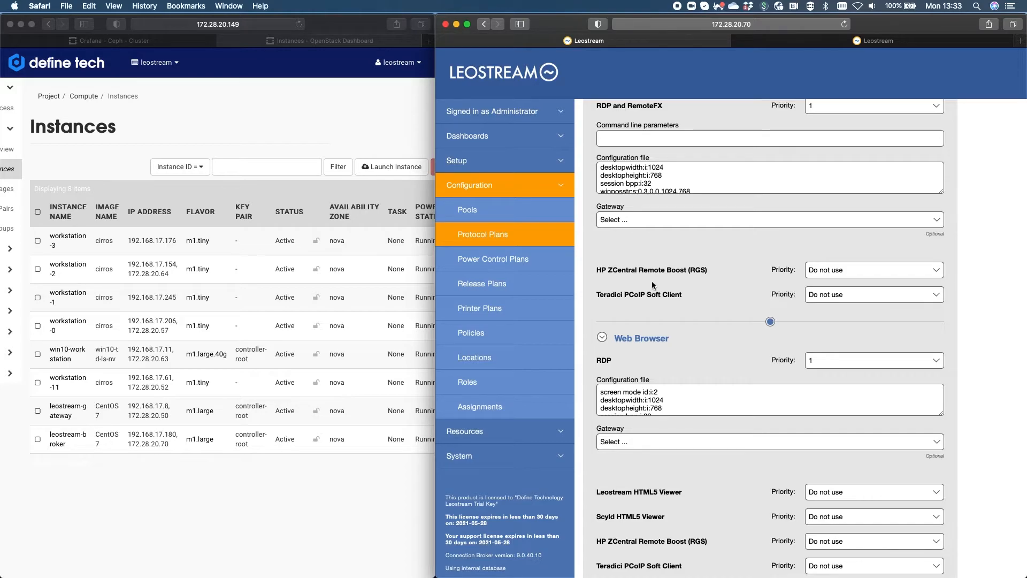
scroll(653, 285, down, 4)
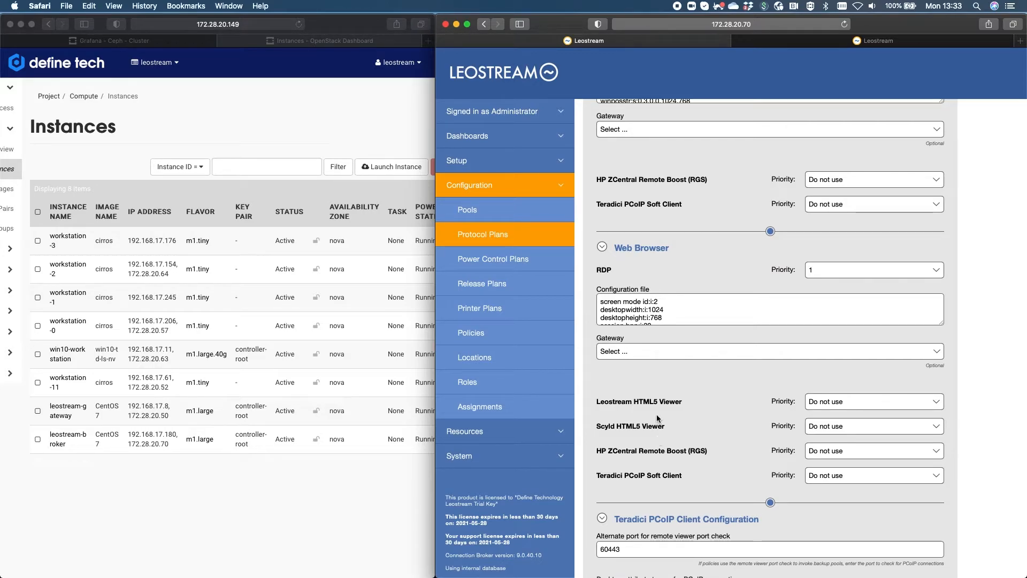
scroll(648, 430, up, 5)
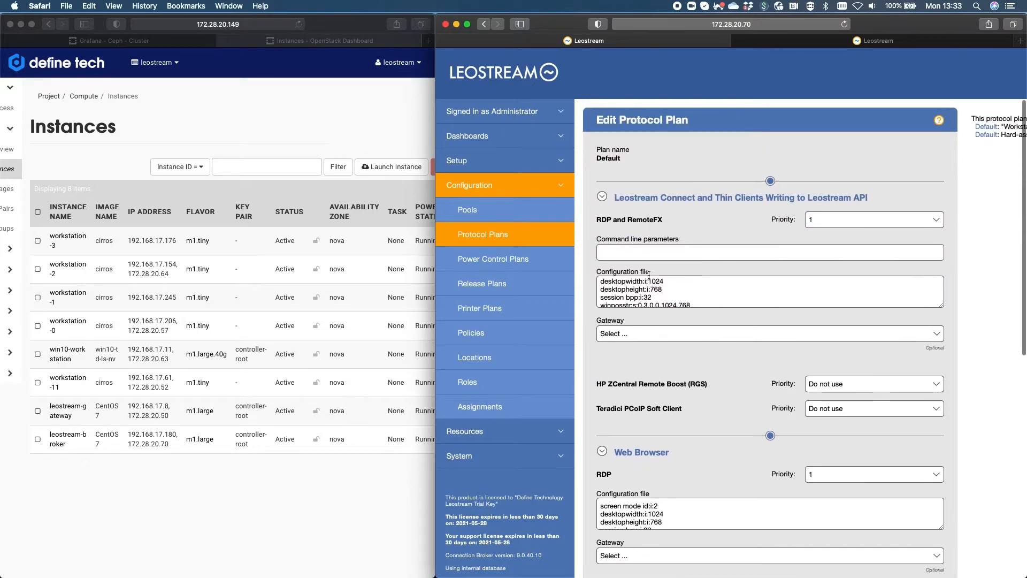
Open the Default power control plan and check the When User Disconnects power action options
click(496, 263)
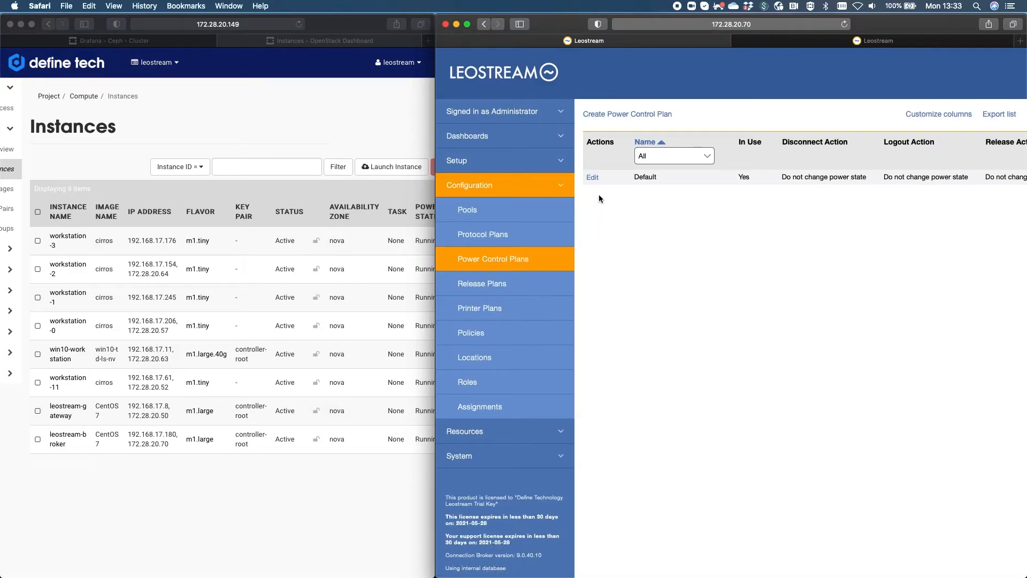
click(593, 177)
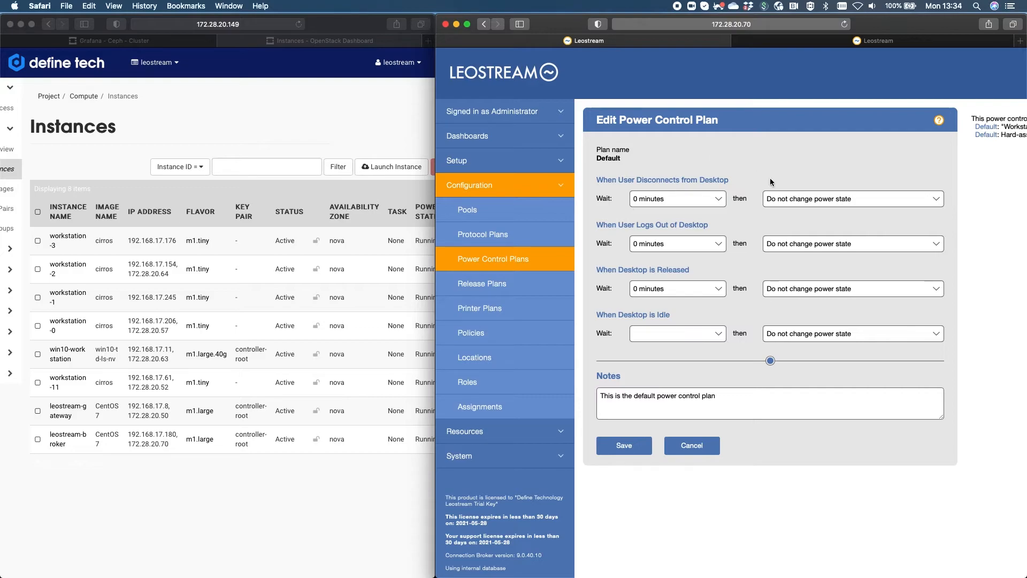
click(820, 201)
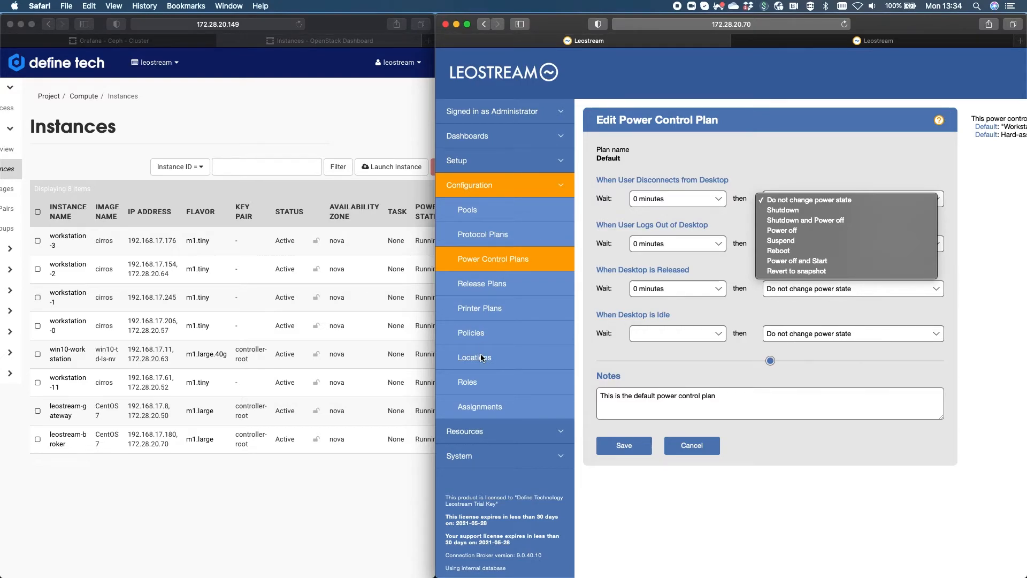
click(493, 436)
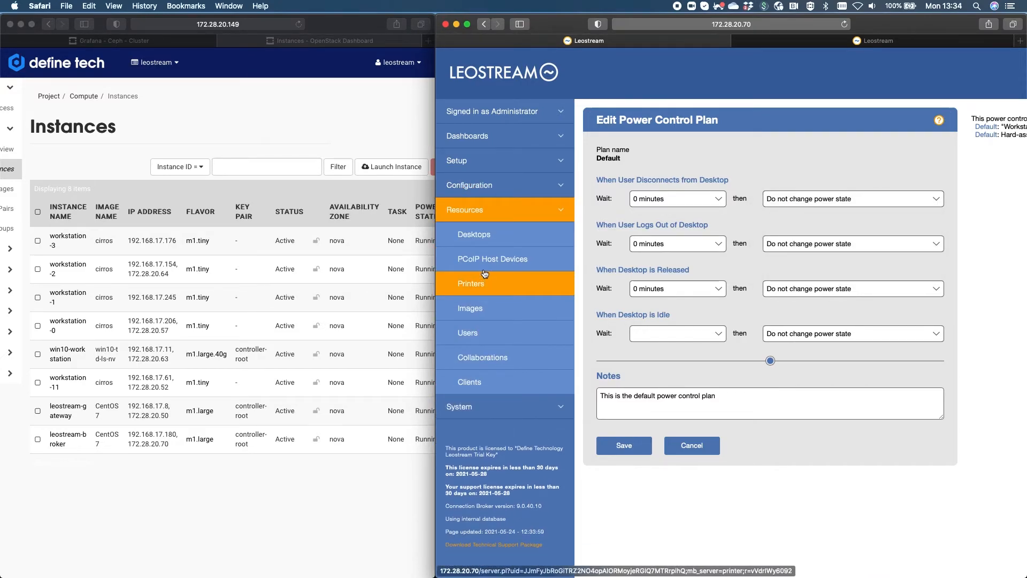
Confirm the eight pool desktops are available and running, then go to the user sign-in page
click(489, 236)
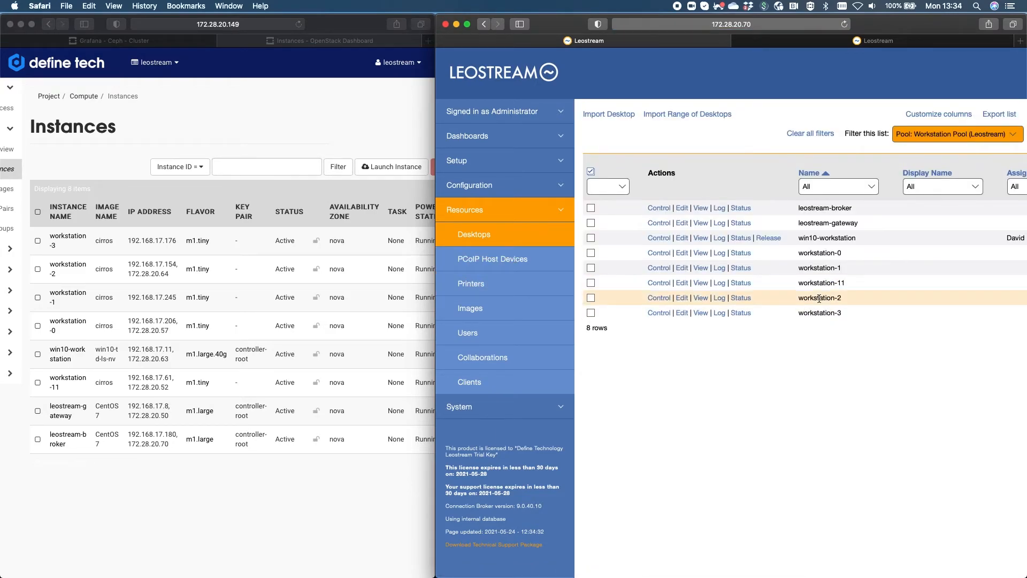
scroll(813, 297, right, 1)
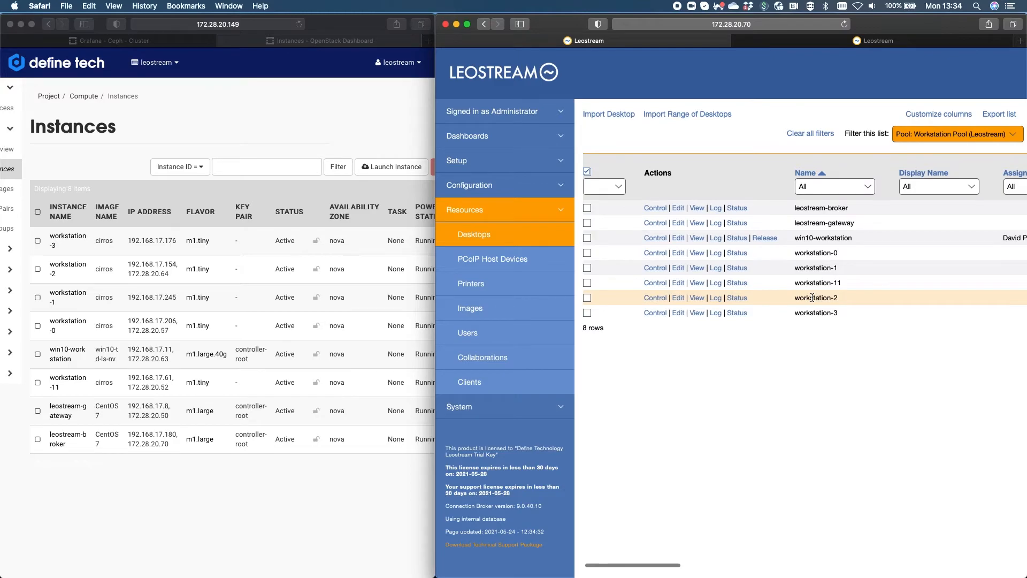
scroll(813, 297, right, 5)
scroll(813, 298, left, 5)
scroll(813, 298, right, 1)
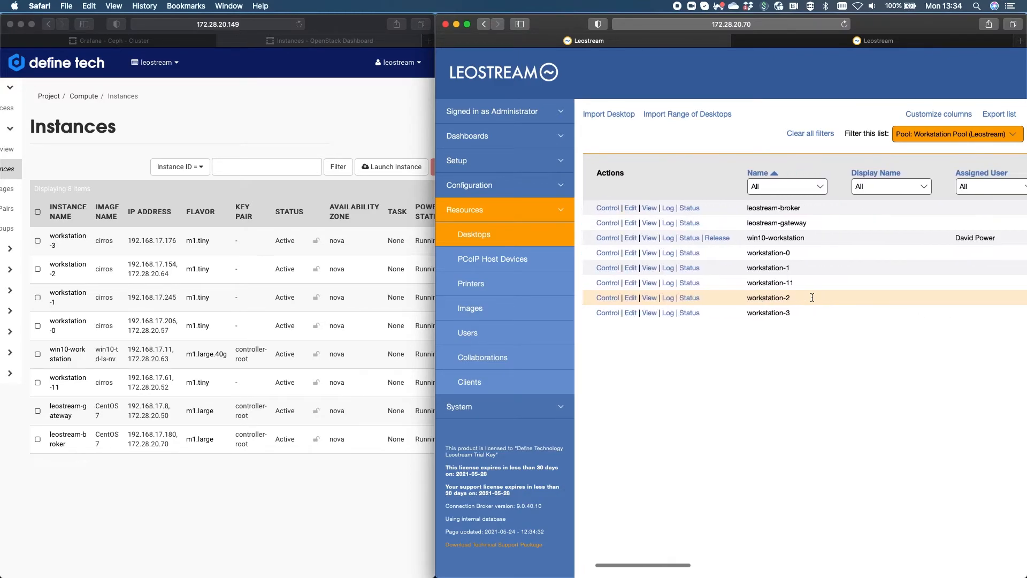
scroll(812, 298, right, 10)
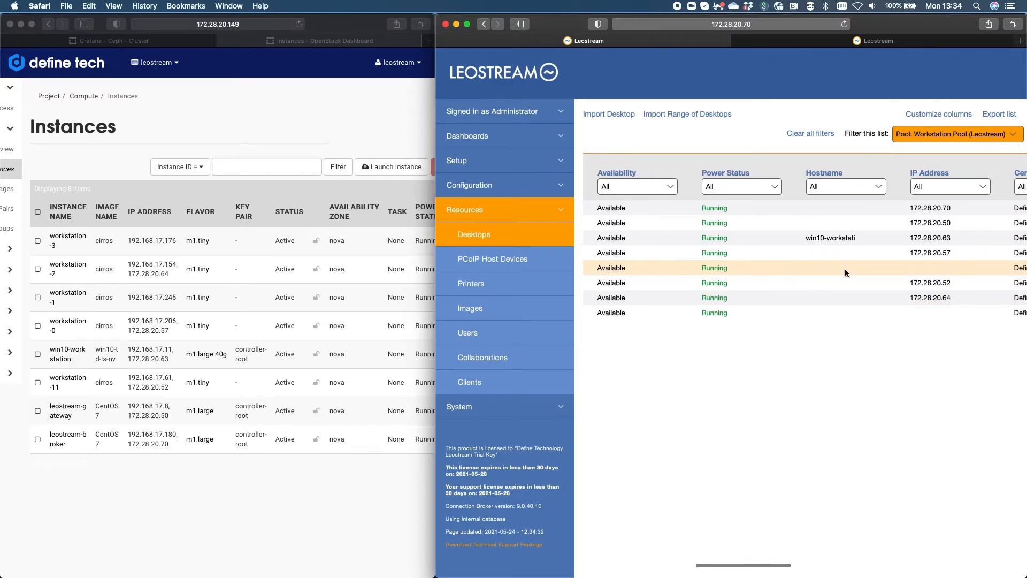
scroll(845, 269, left, 10)
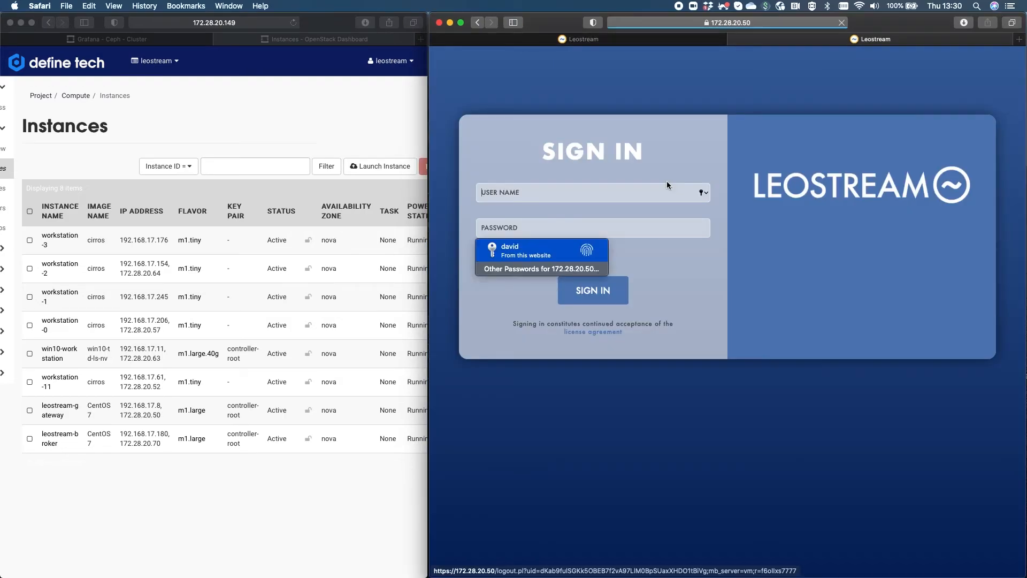
click(530, 201)
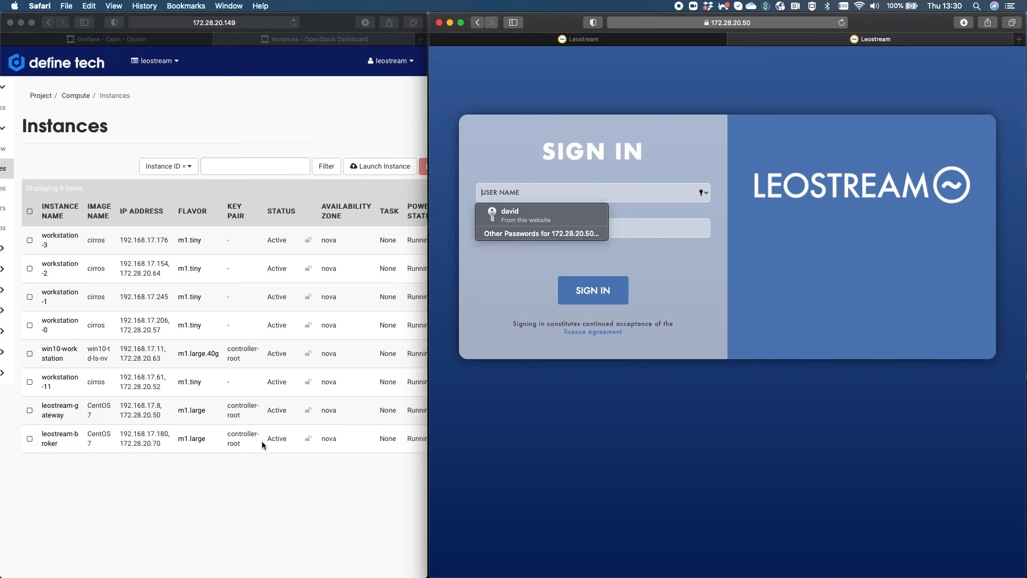
Sign in with the saved login, reconnect win10-workstation, and open the downloaded leostream-11.rdp file
click(525, 215)
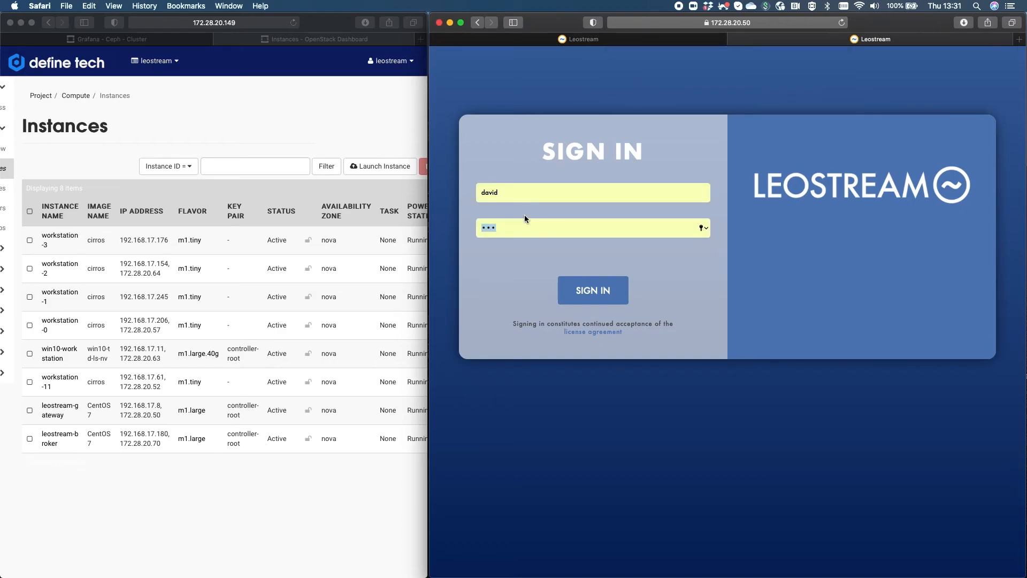
click(595, 294)
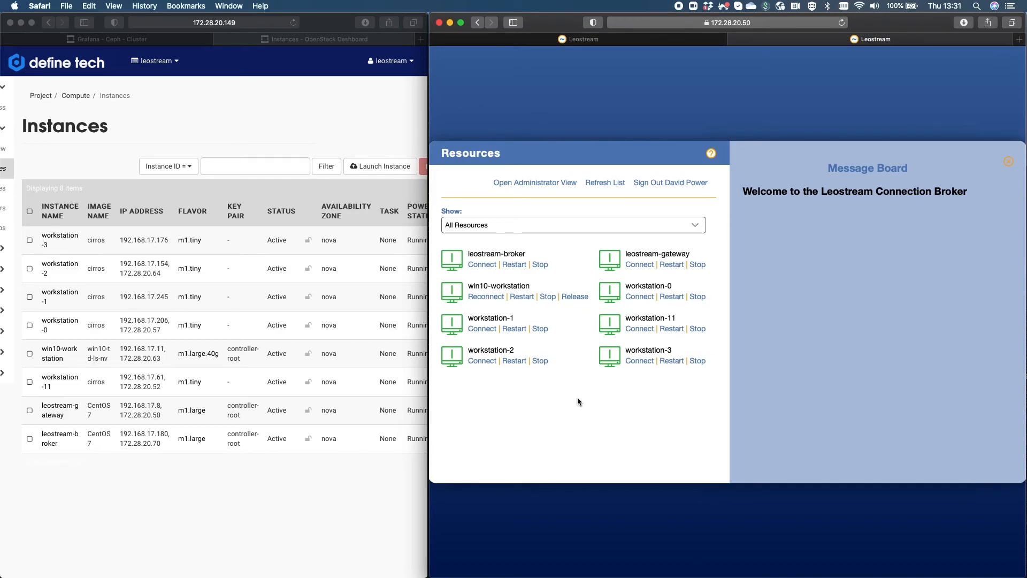
click(483, 298)
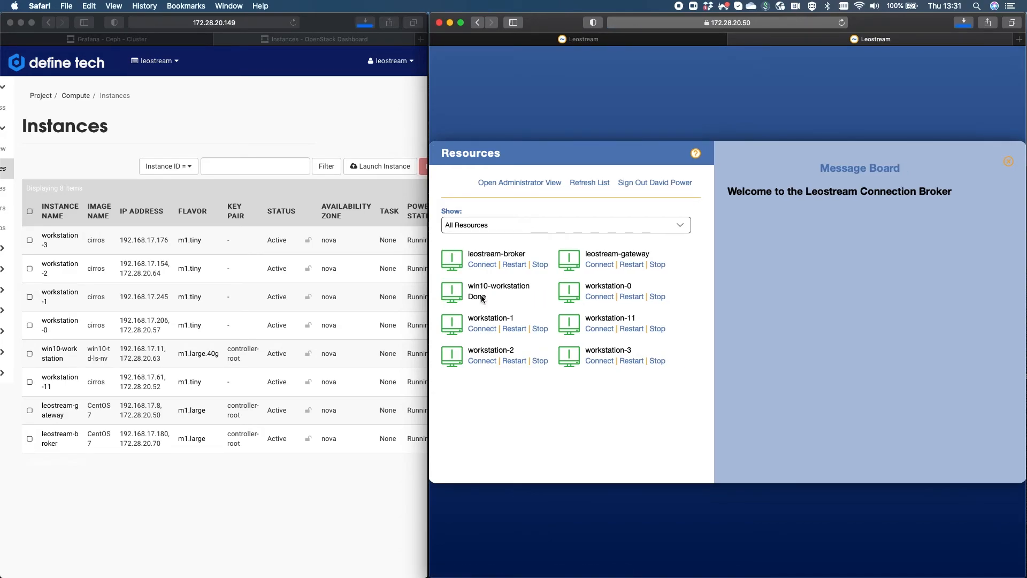
click(963, 24)
click(904, 67)
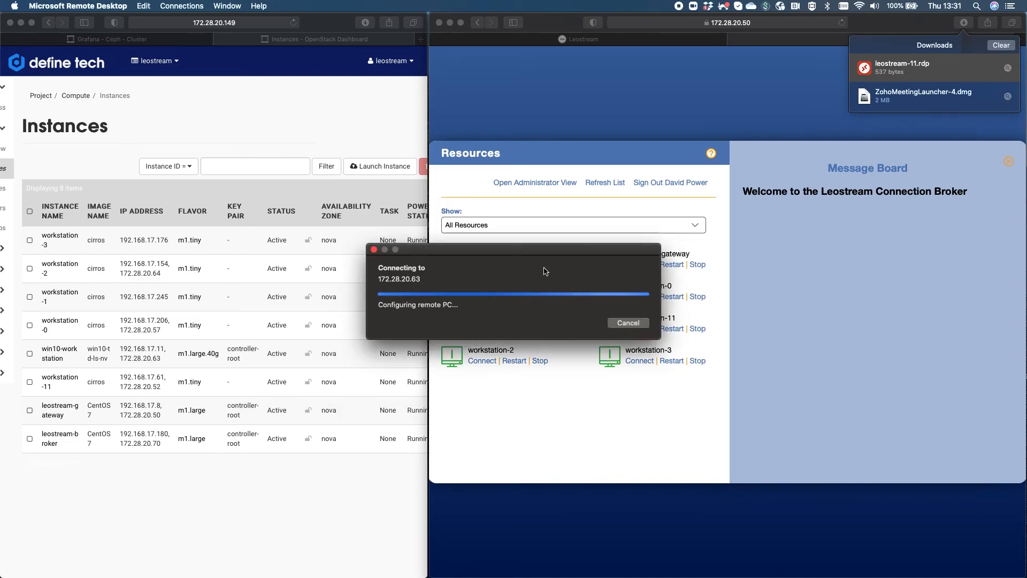
Log in to 172.28.20.63 as Admin with the account password and accept the unverified certificate
text(Admin)
key(Tab)
text(*********)
key(Return)
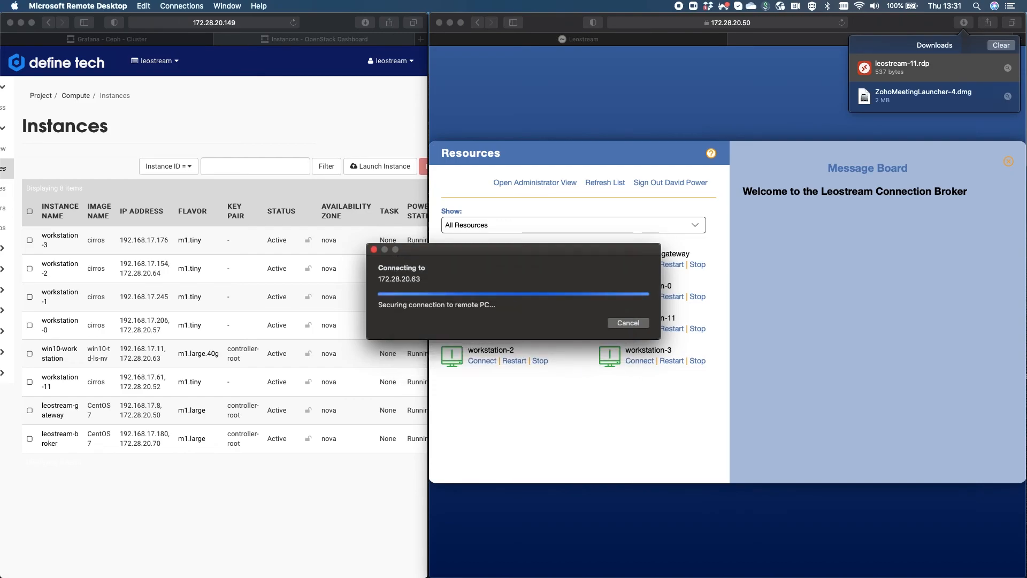
click(635, 332)
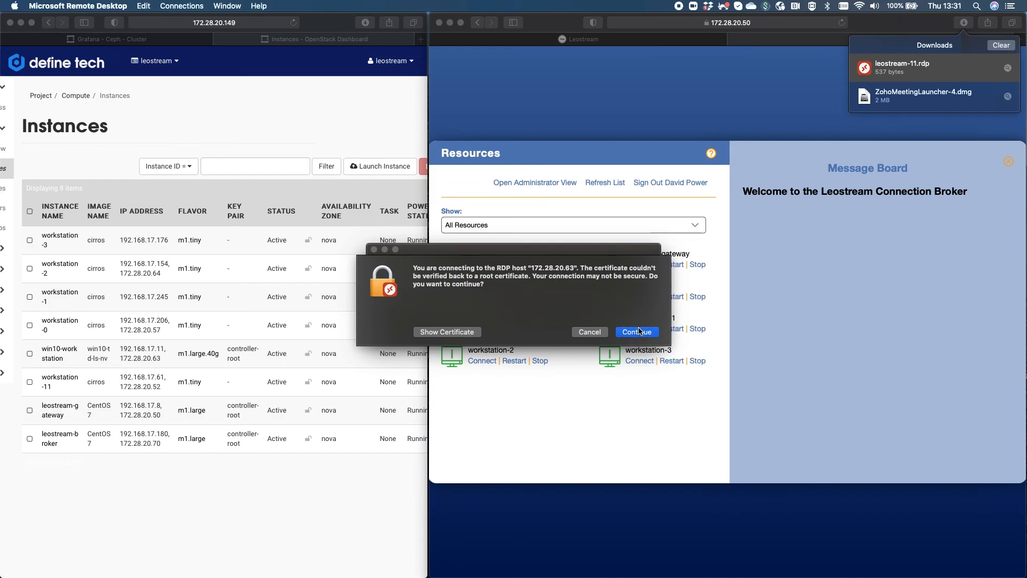